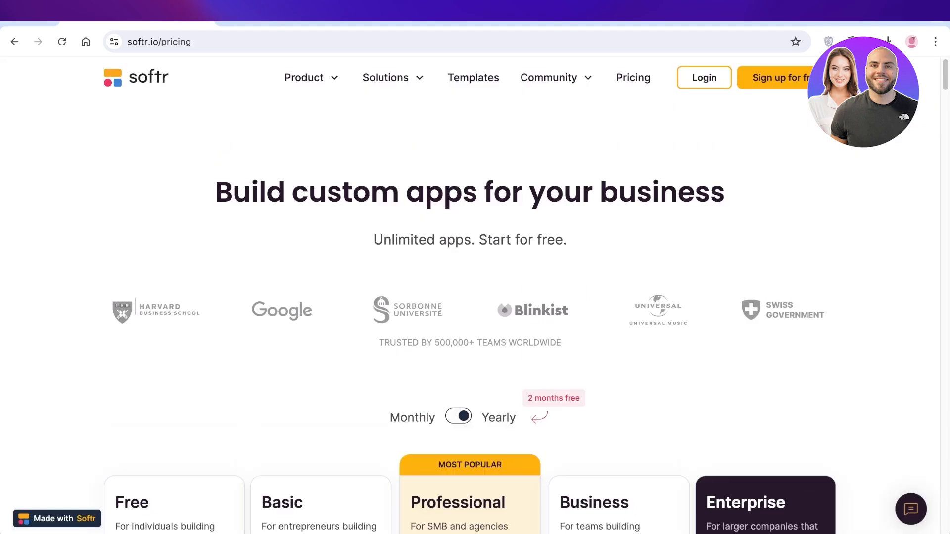
Look over the pricing plans and sign in to softr.io with an existing Google account.
scroll(470, 317, down, 5)
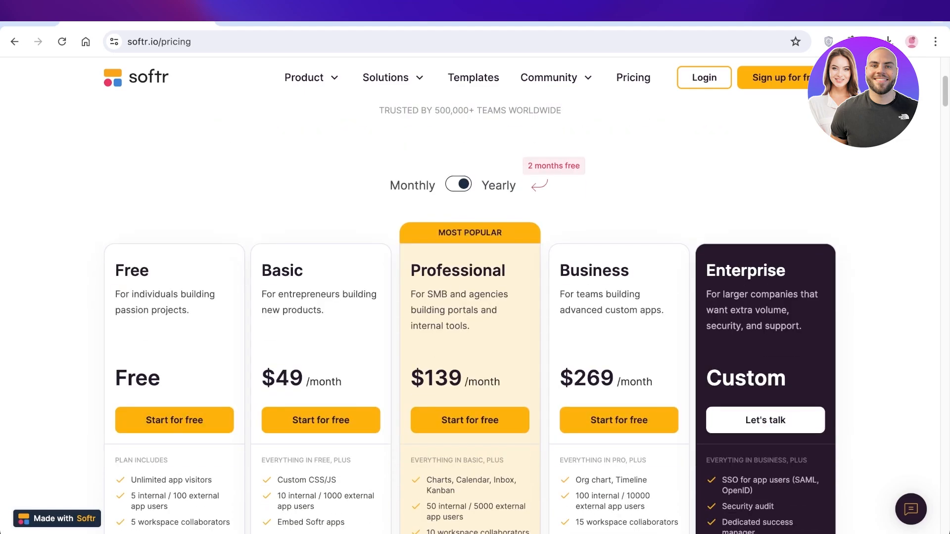
scroll(470, 316, down, 3)
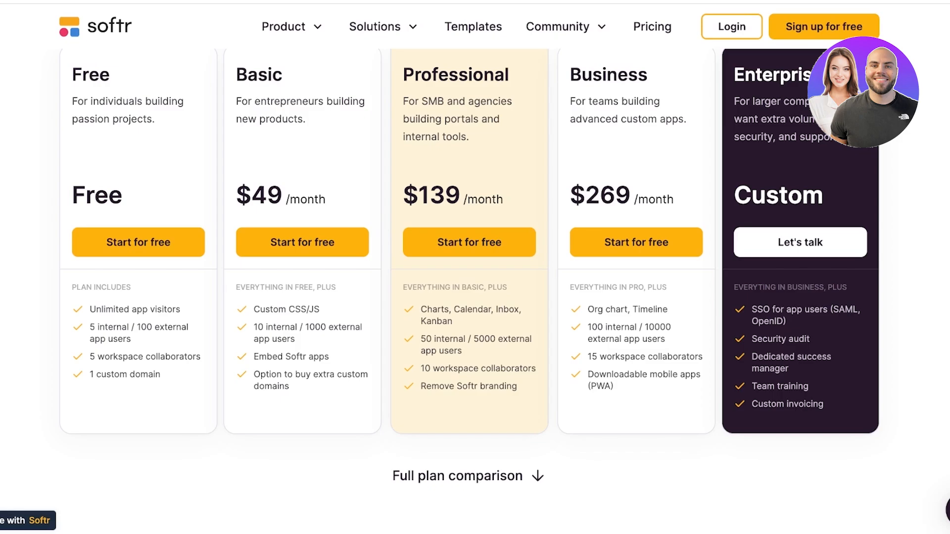
scroll(469, 267, up, 8)
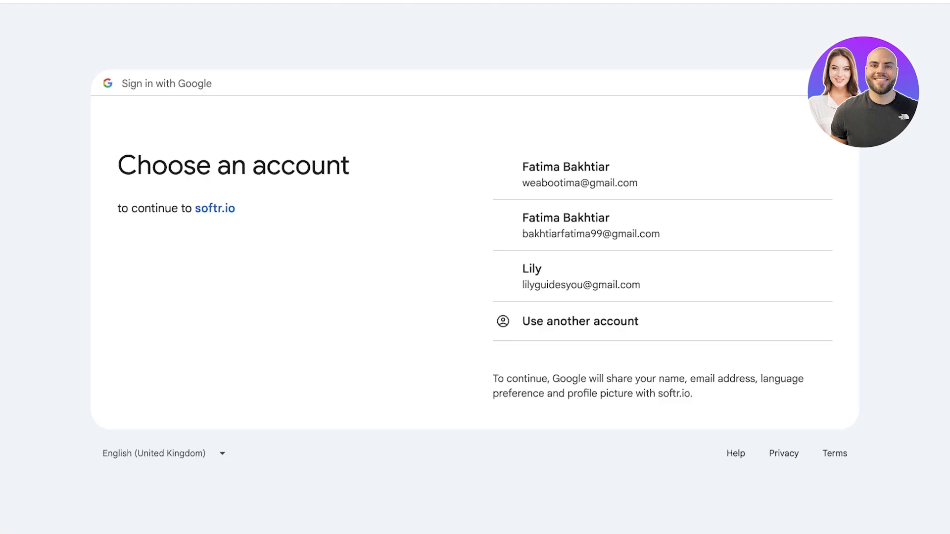
click(582, 277)
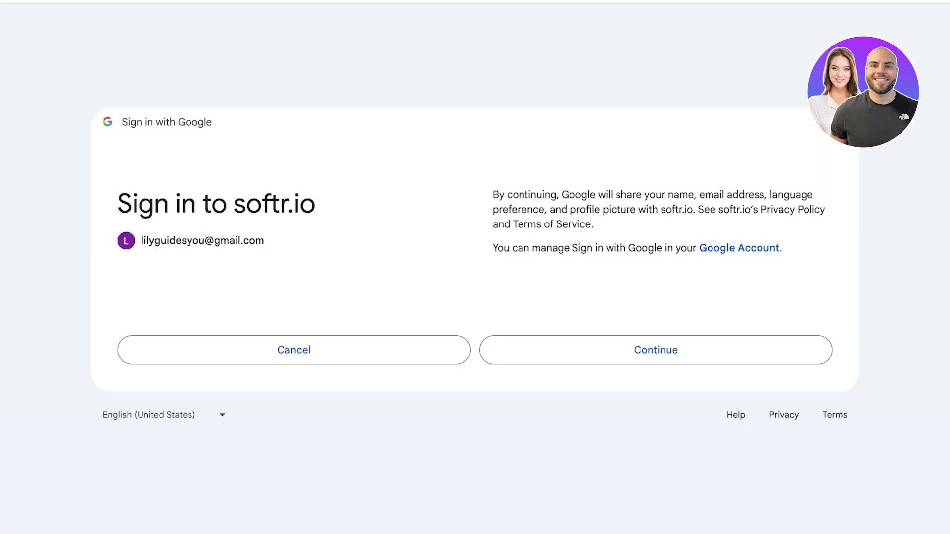
click(656, 351)
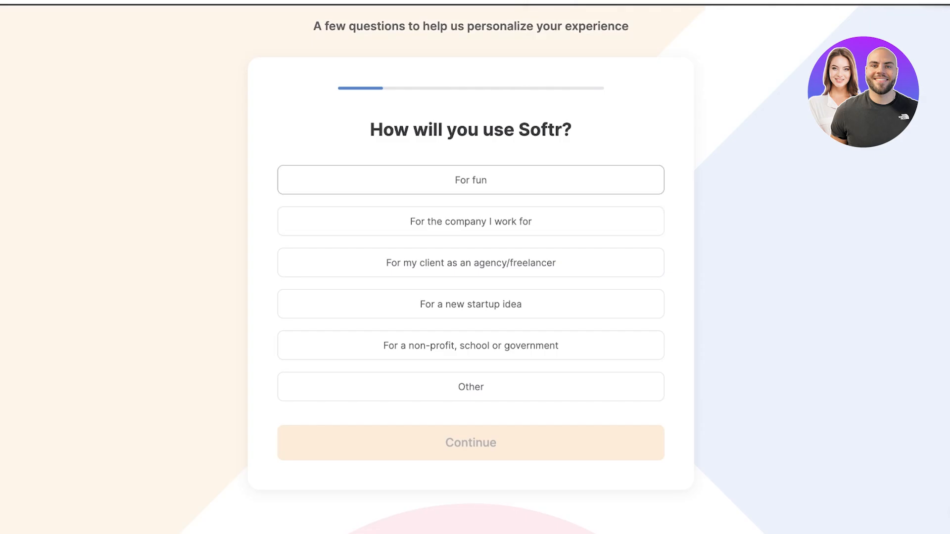
Answer the onboarding questions with "For fun" as the use and "I don't know yet" as what to build.
click(471, 180)
click(452, 443)
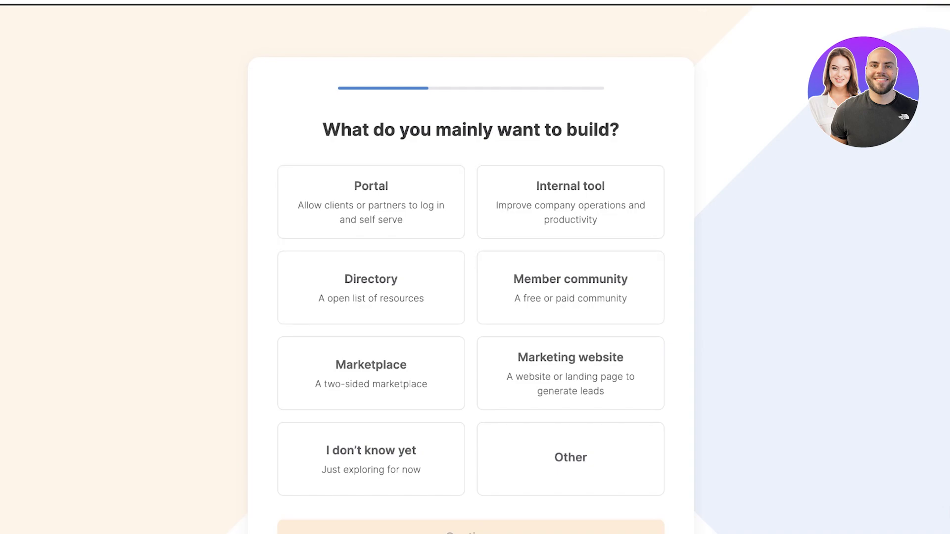
click(371, 459)
scroll(371, 459, down, 2)
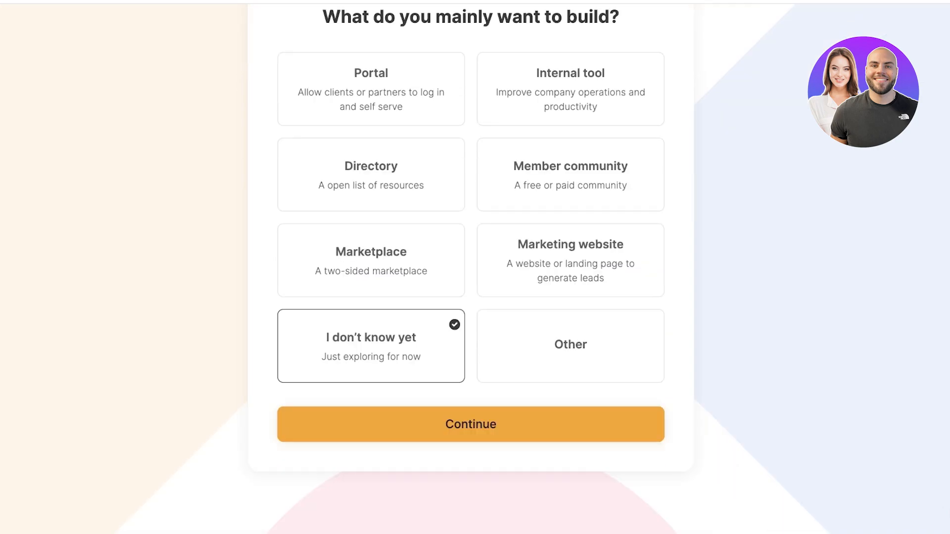
click(470, 424)
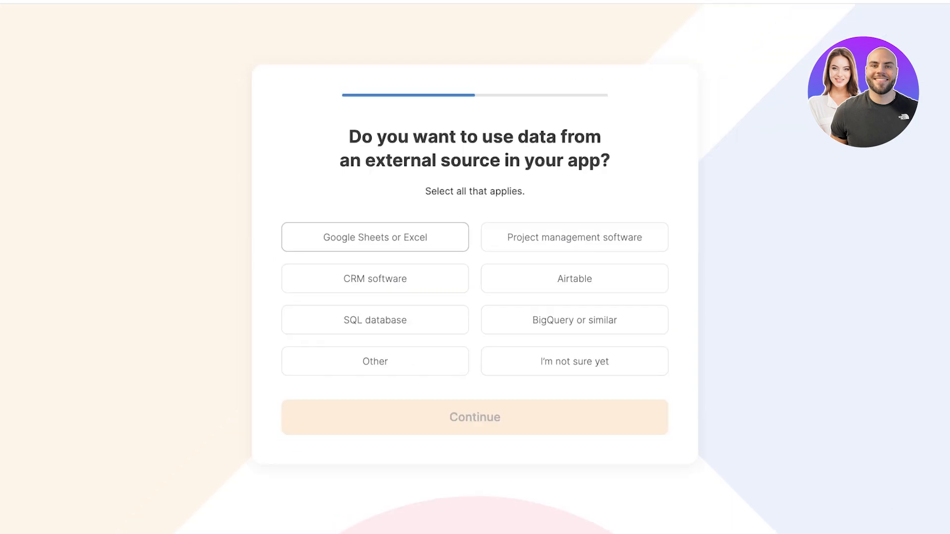
Answer "I'm not sure yet" for external data sources and "No experience at all" for no-code app building.
click(574, 362)
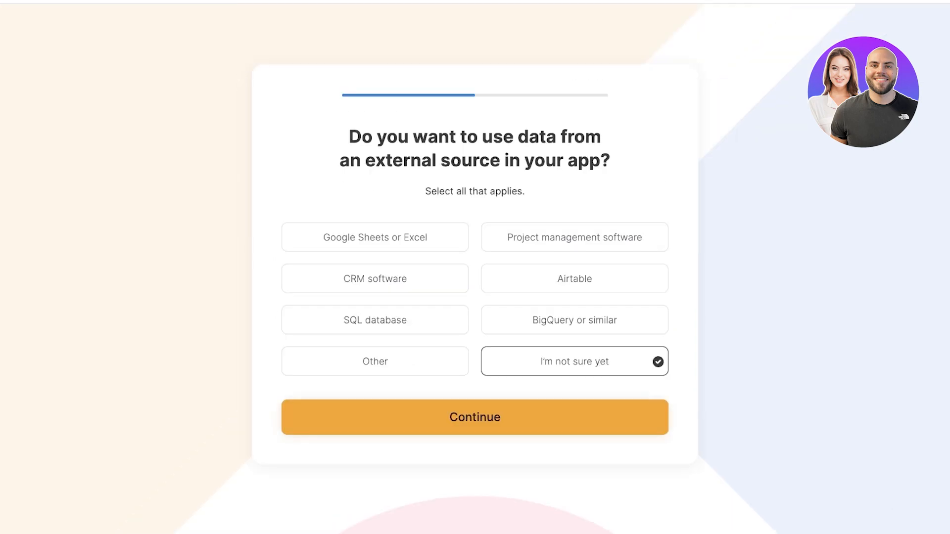
click(475, 417)
click(375, 266)
click(574, 266)
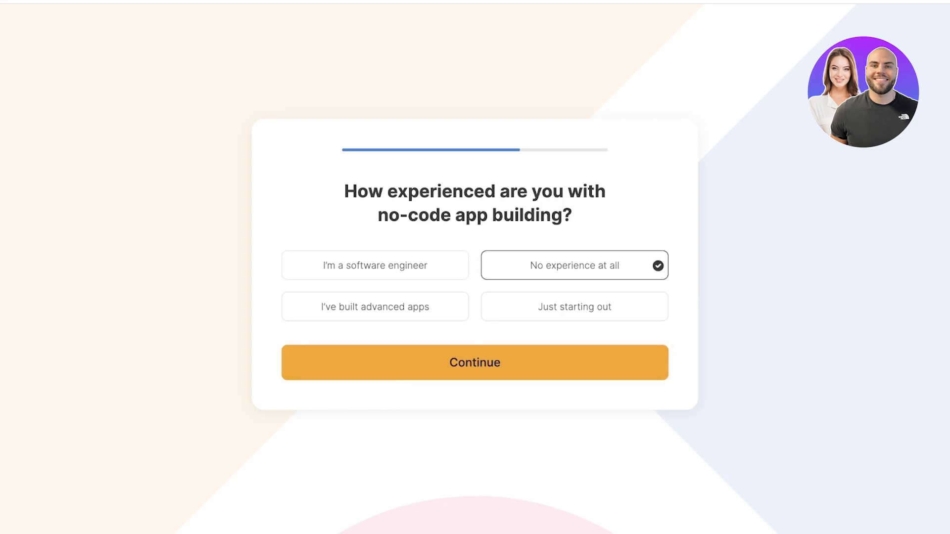
click(525, 363)
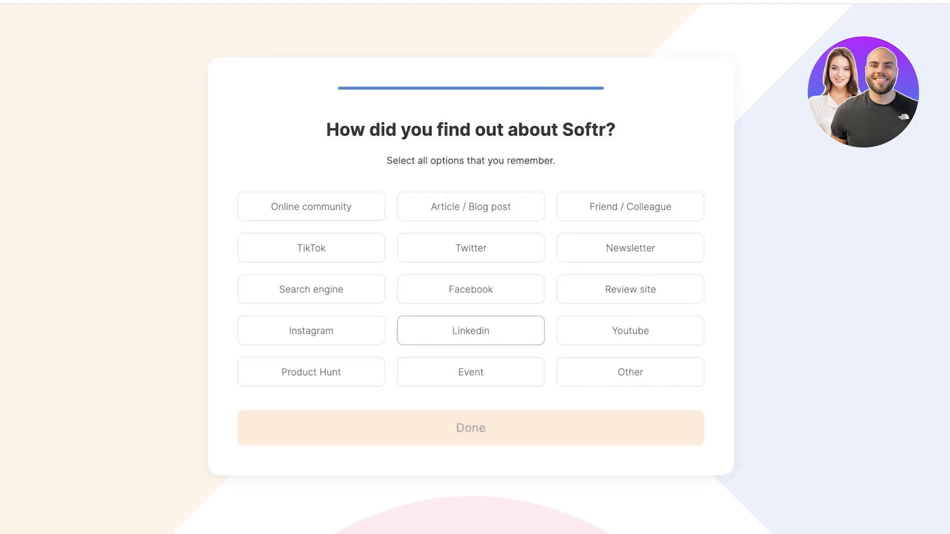
Give "Article / Blog post" as how Softr was found and accept the free 7-day Business plan.
click(471, 206)
click(471, 428)
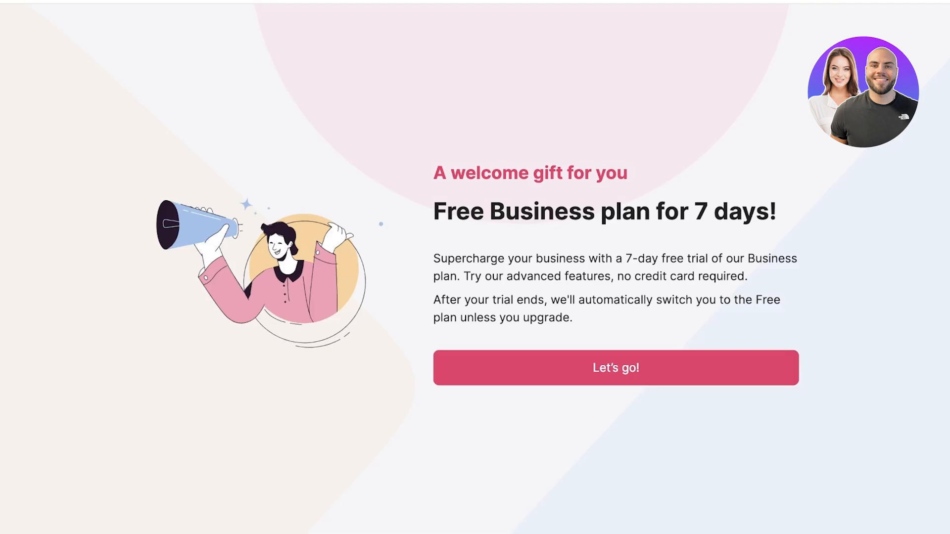
click(594, 368)
Look through the app templates and choose to generate an internal tool with AI.
scroll(148, 341, down, 2)
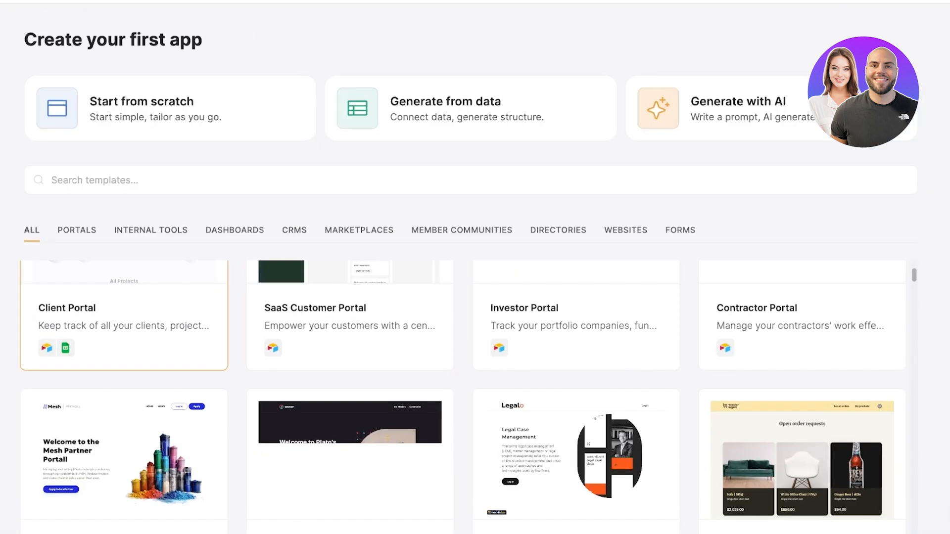
scroll(350, 346, up, 2)
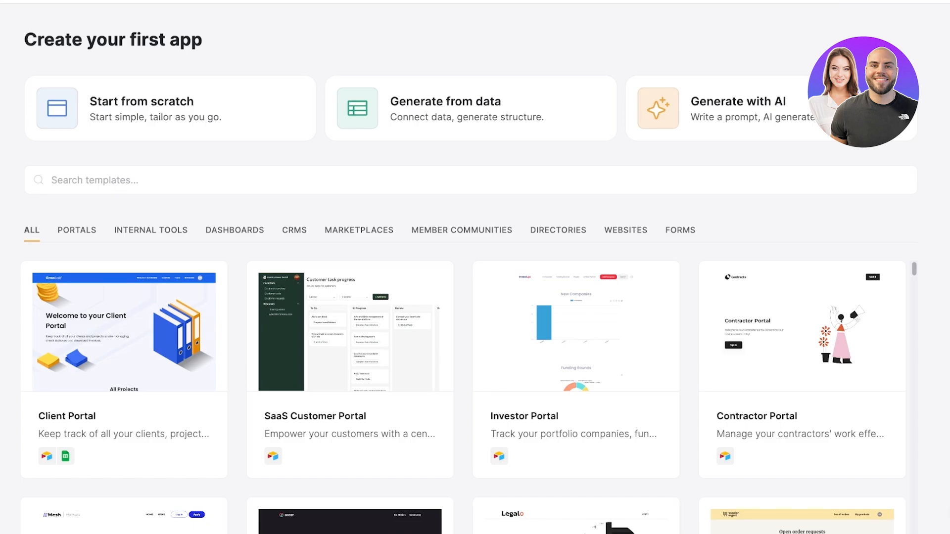
scroll(469, 297, down, 1)
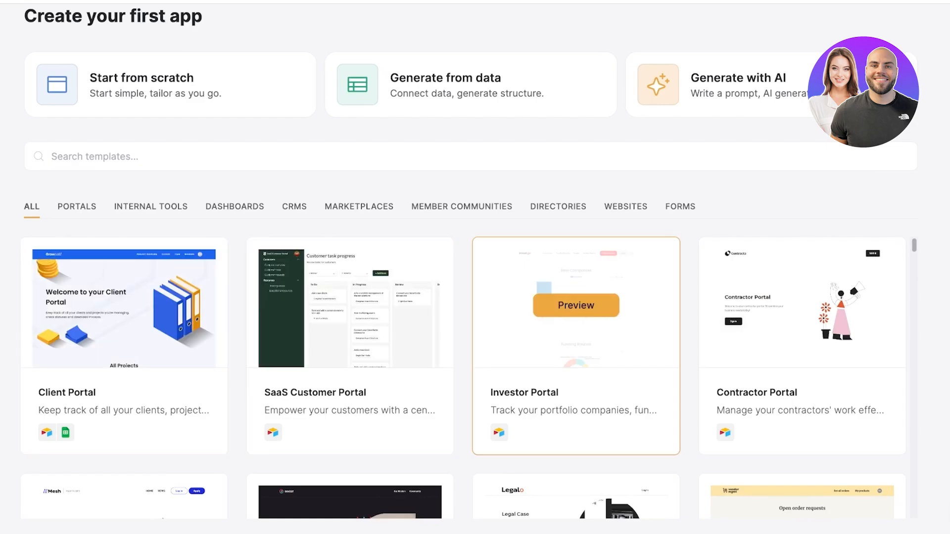
scroll(576, 305, down, 6)
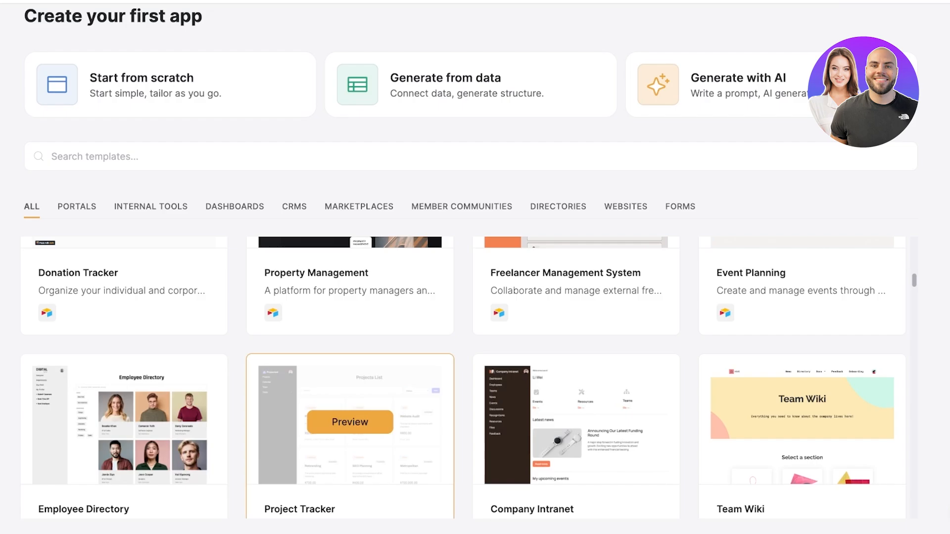
scroll(576, 422, up, 8)
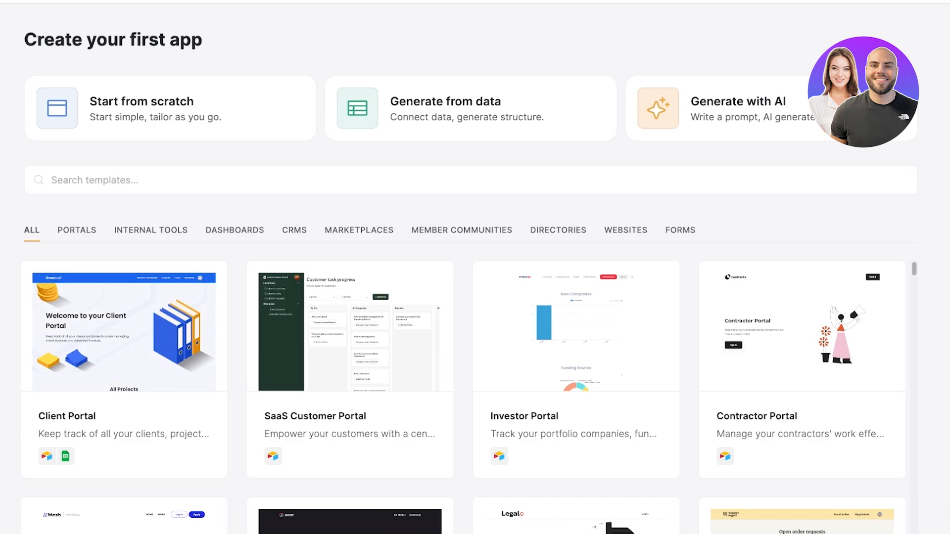
click(718, 108)
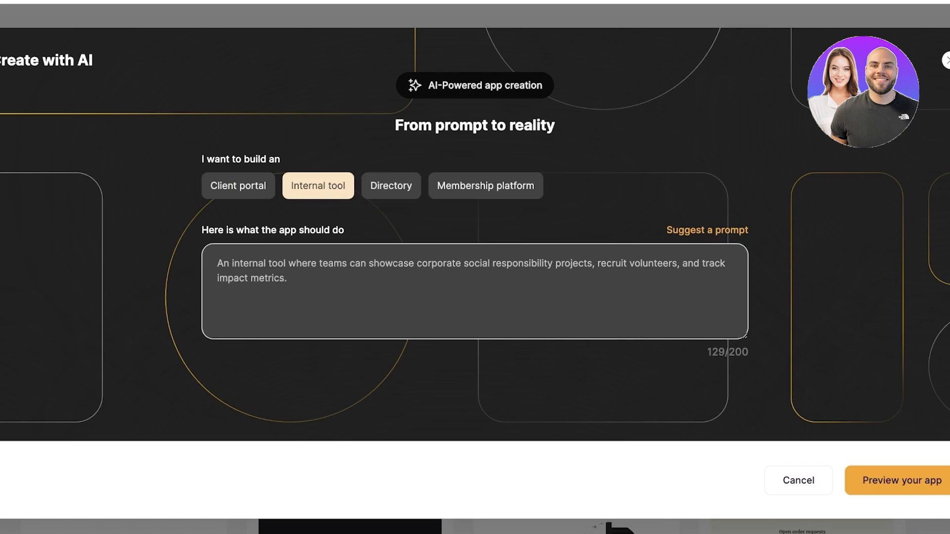
Replace "corporate social responsibility projects" in the suggested prompt with "their marketing projects and sales".
click(283, 263)
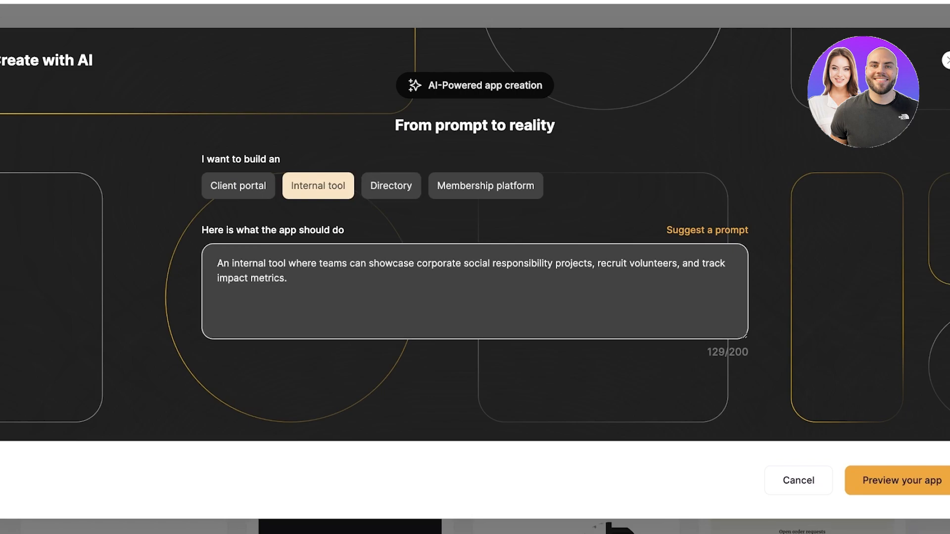
click(361, 263)
drag(288, 278, 416, 263)
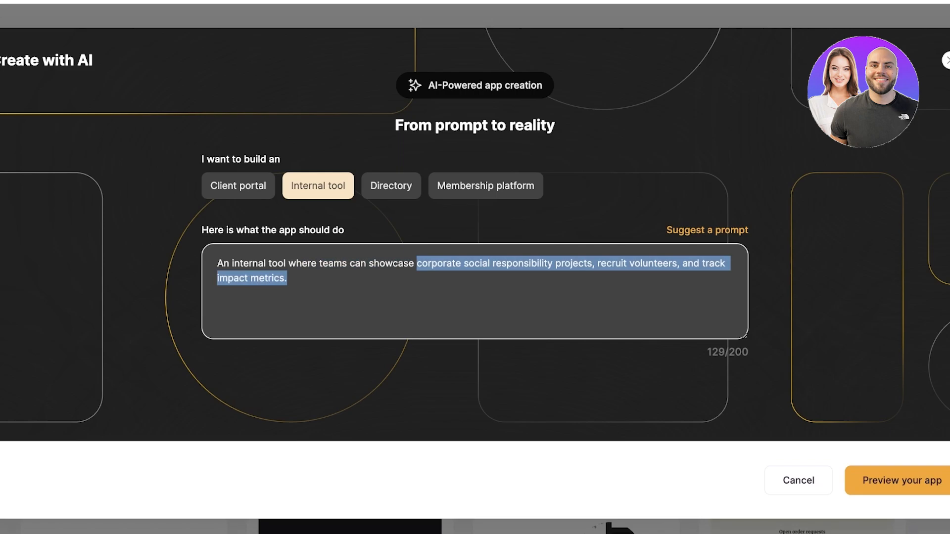
click(287, 279)
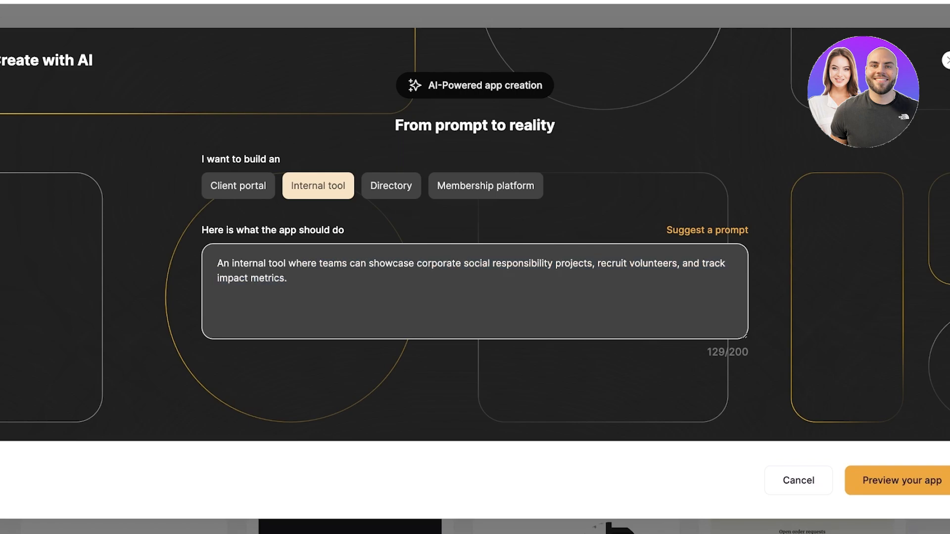
drag(287, 279, 593, 263)
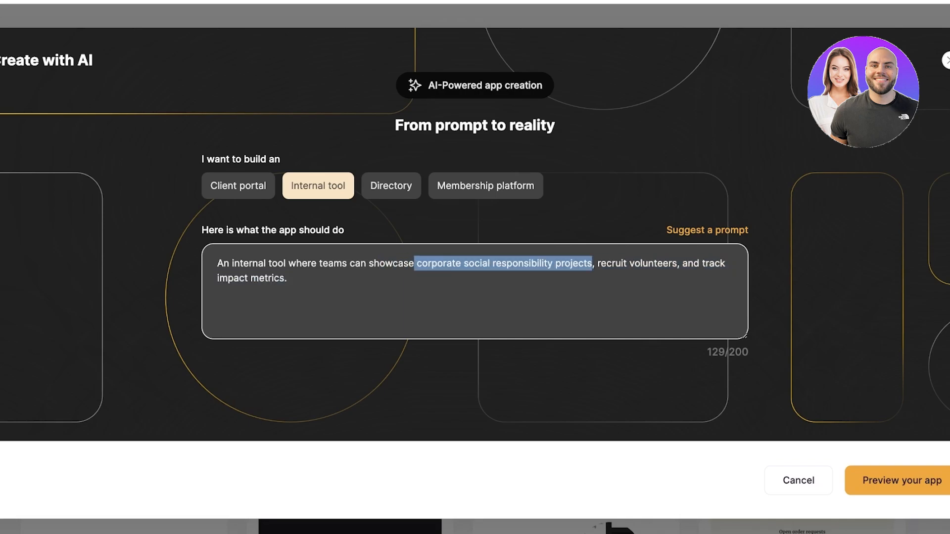
text(their marketing pro)
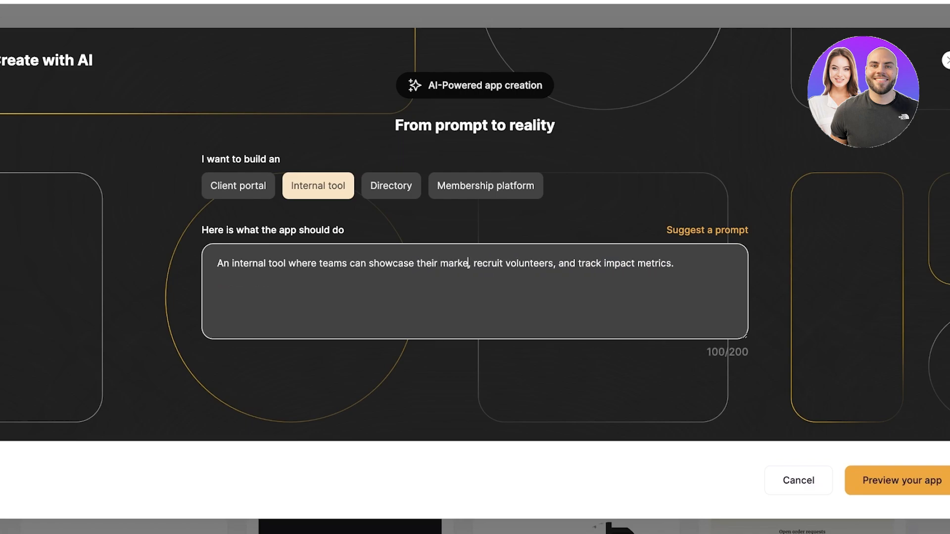
text(jects and sal)
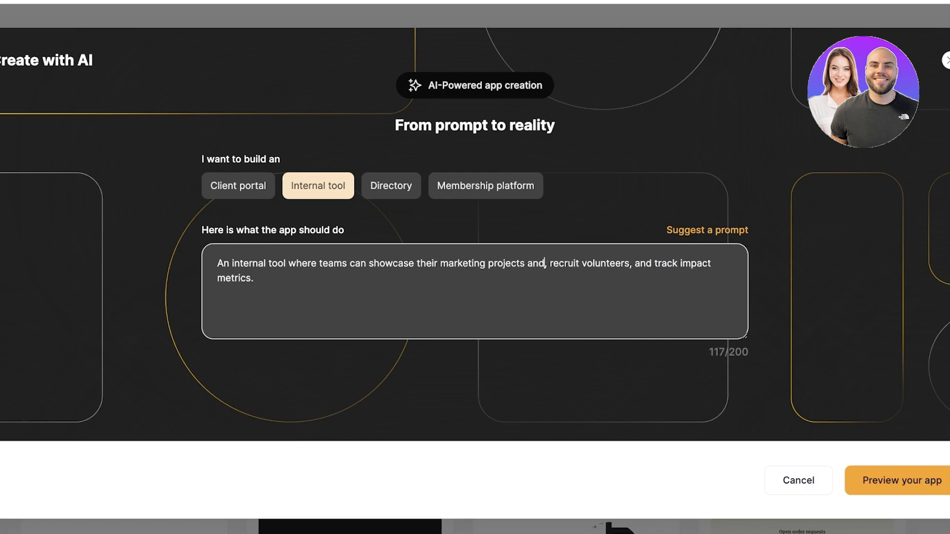
text(es)
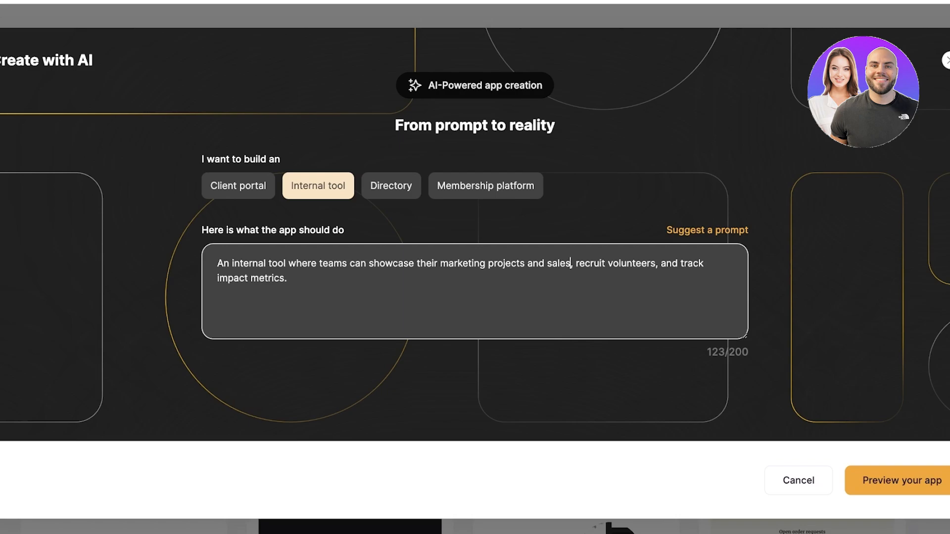
Remove the volunteer recruiting phrase and the word "impact" so the prompt ends with "sales and track metrics.".
key(shift+Right)
key(shift+Right)
key(shift+Right)
key(shift+Right)
key(shift+Right)
key(shift+Right)
key(shift+Right)
key(shift+Right)
key(shift+Right)
key(shift+Right)
key(shift+Right)
key(shift+Right)
key(shift+Right)
key(shift+Right)
key(shift+Right)
key(shift+Right)
key(shift+Right)
key(shift+Right)
key(shift+Right)
key(shift+Right)
key(BackSpace)
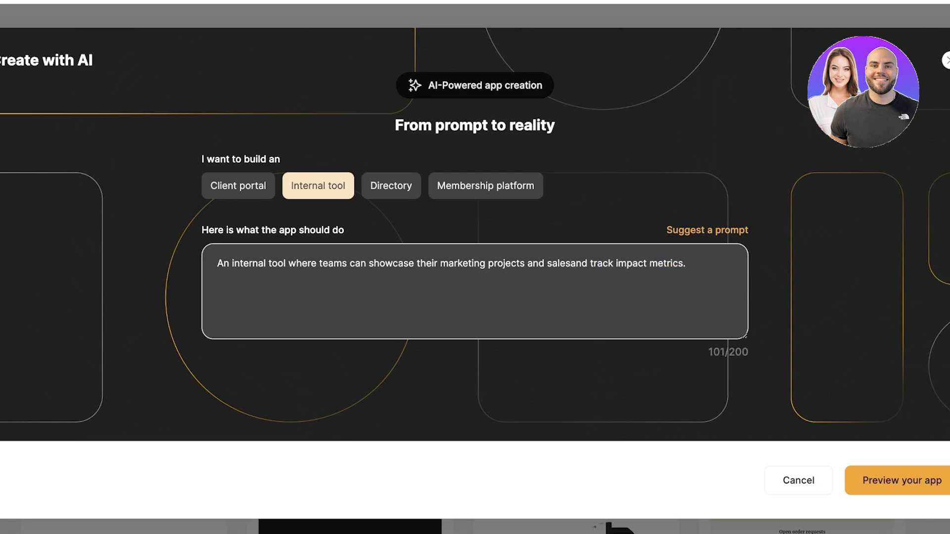
drag(687, 264, 638, 264)
double_click(631, 264)
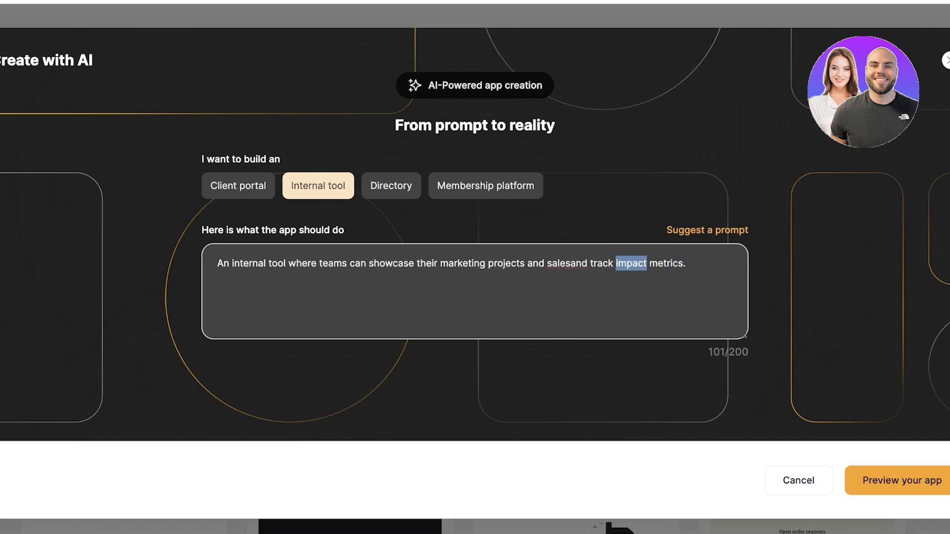
key(BackSpace)
click(570, 264)
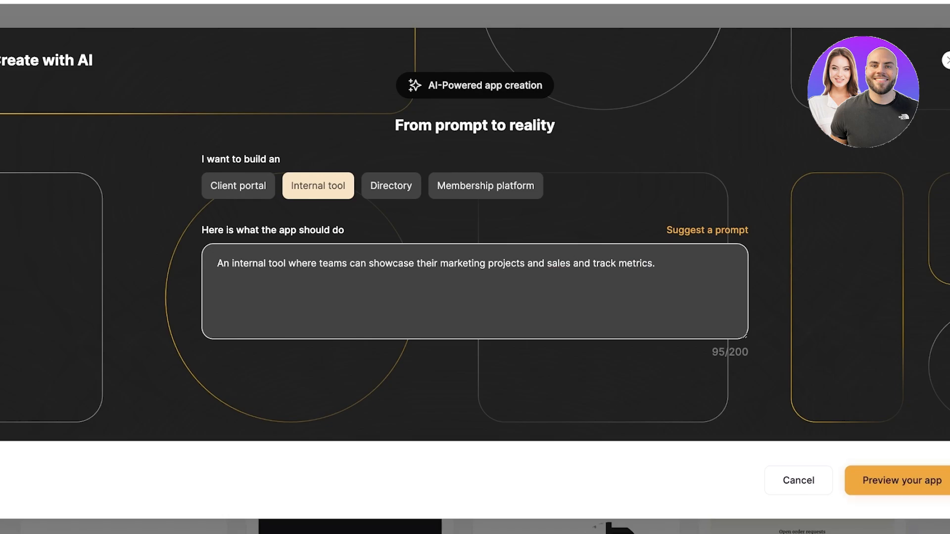
Generate the app from the prompt, decline the editor's quick tour and look over the home page.
click(902, 480)
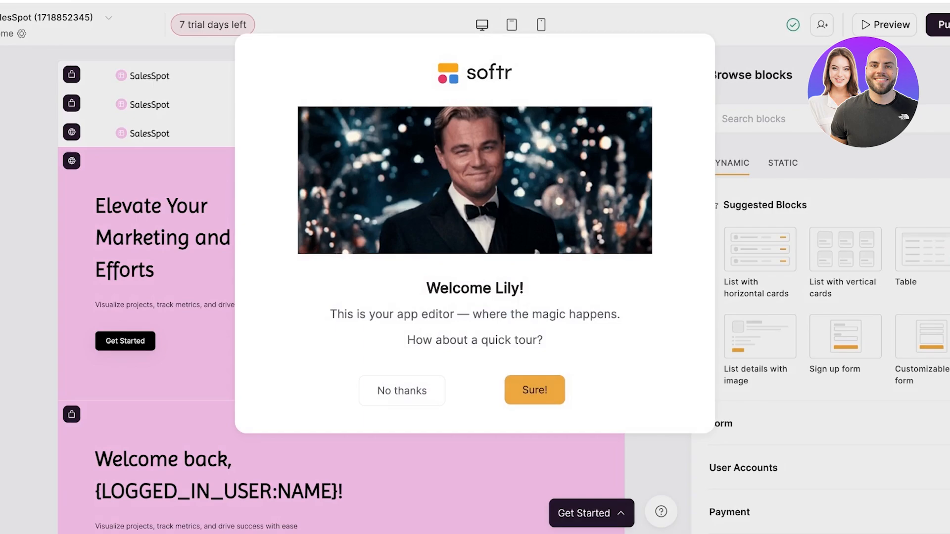
click(401, 390)
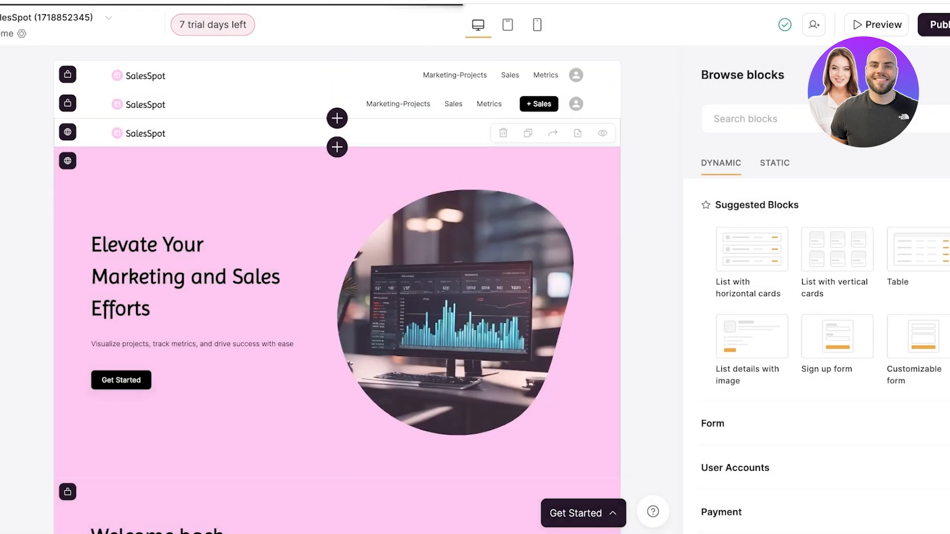
scroll(336, 297, down, 10)
scroll(336, 297, up, 10)
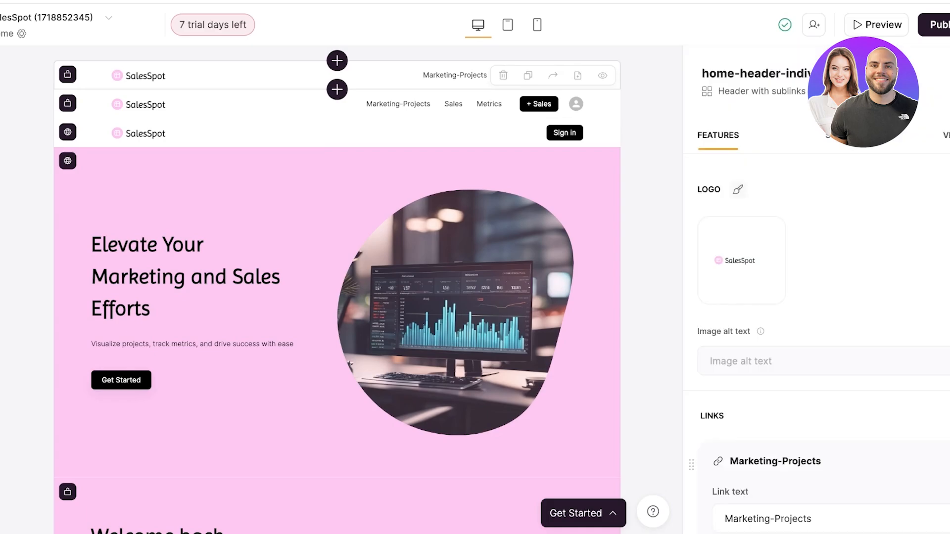
Generate logo options for the top header with the prompt "create a logo which says 'ruffles'" and use the second result.
mouse_move(742, 258)
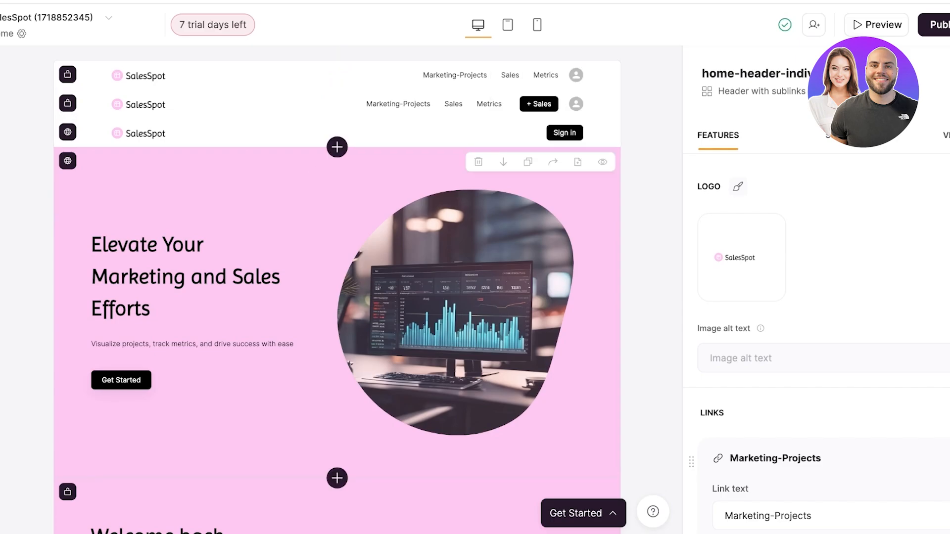
click(742, 257)
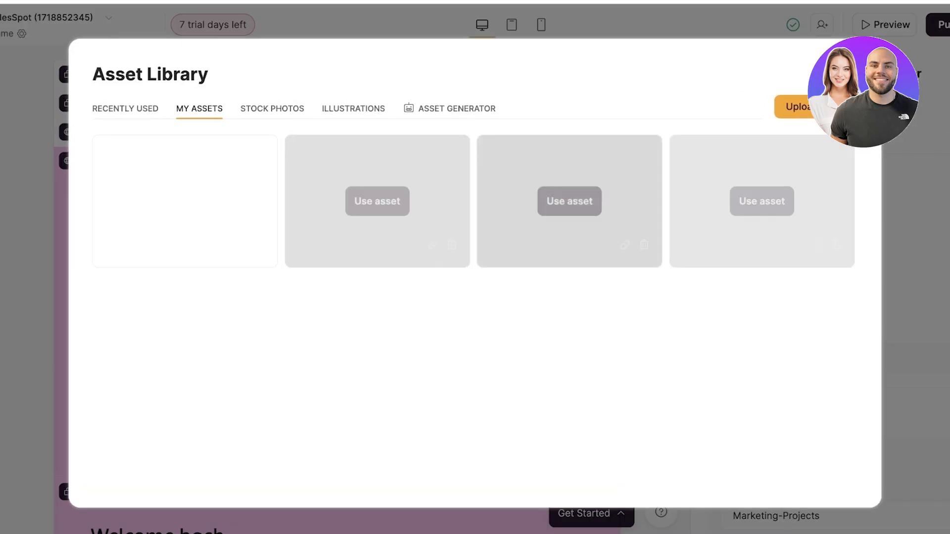
click(449, 109)
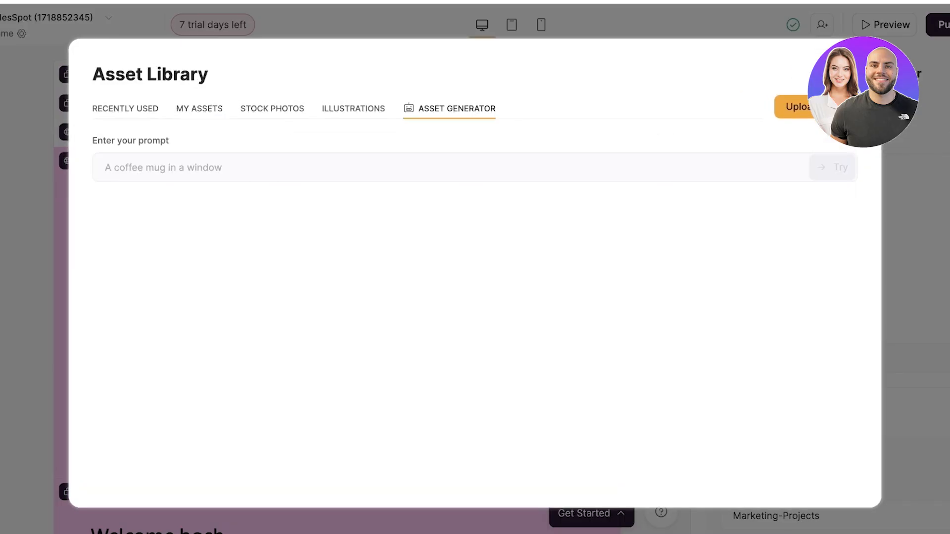
click(416, 168)
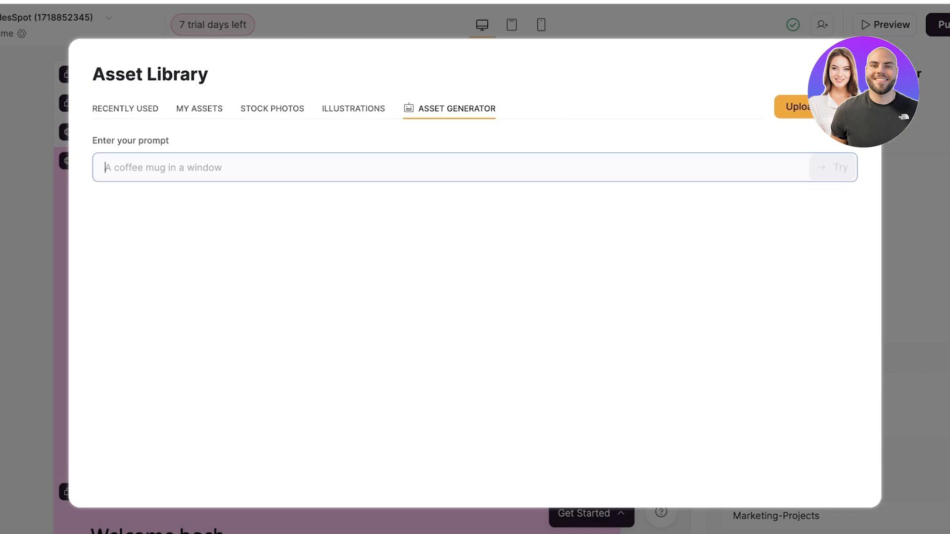
text(create a logo which )
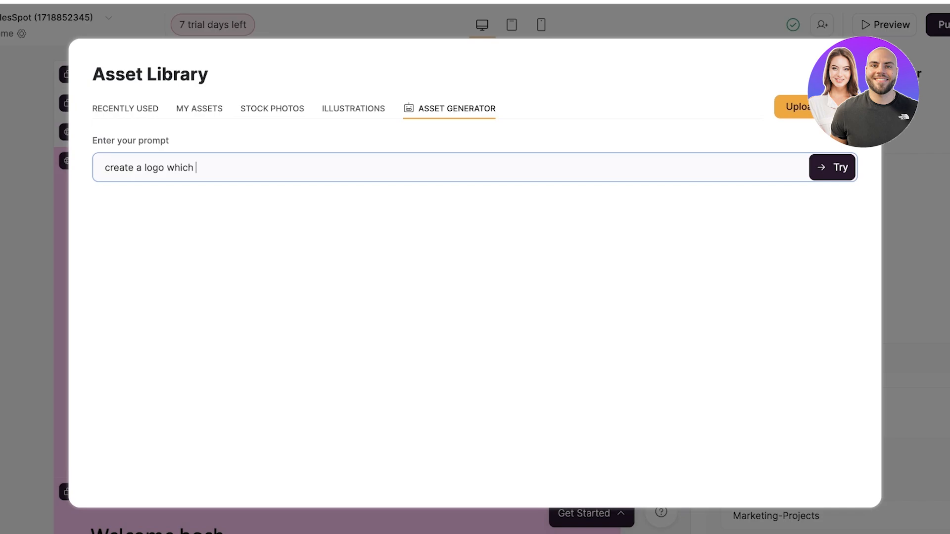
text(says 'ruffles')
key(Return)
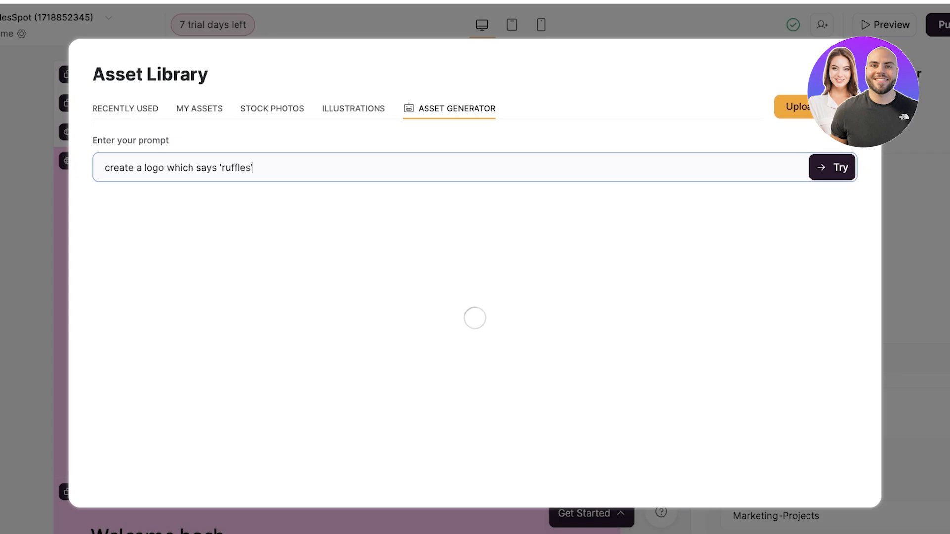
mouse_move(184, 258)
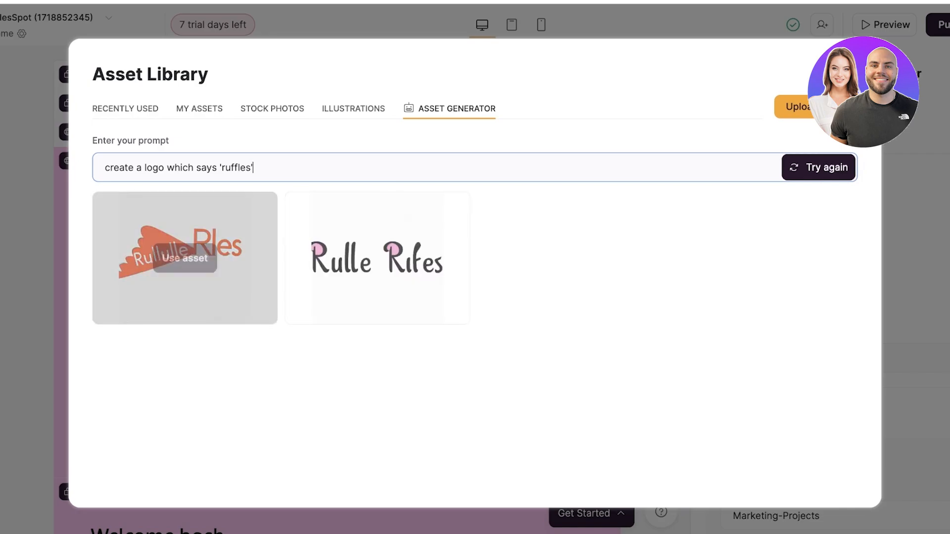
click(378, 258)
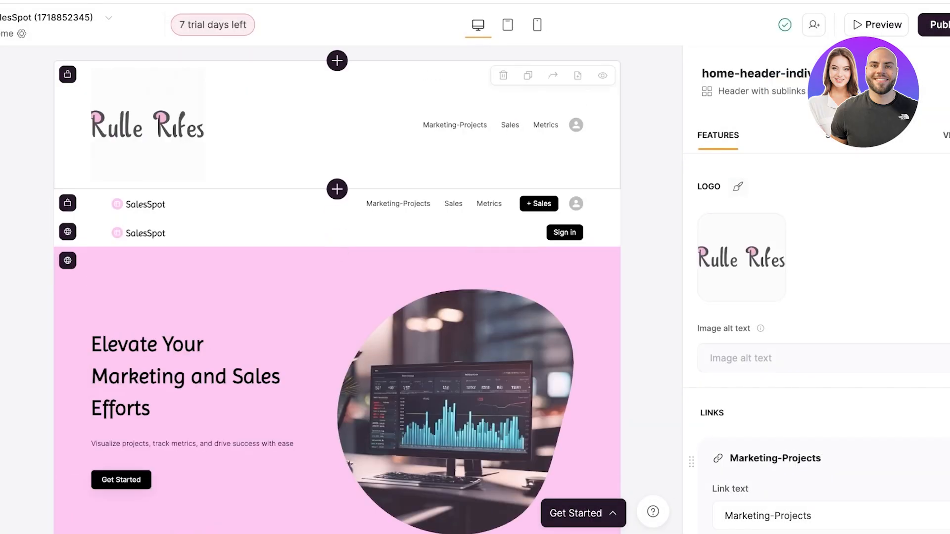
Look through the top header's link and orientation settings and check the settings of the two headers below it.
scroll(816, 344, down, 13)
scroll(816, 344, up, 7)
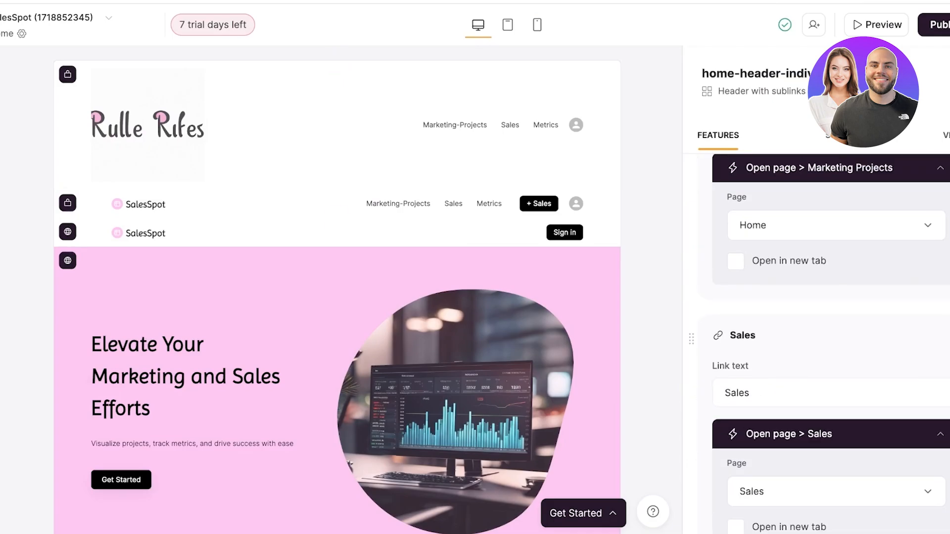
scroll(816, 344, down, 2)
scroll(817, 344, up, 6)
scroll(817, 344, down, 7)
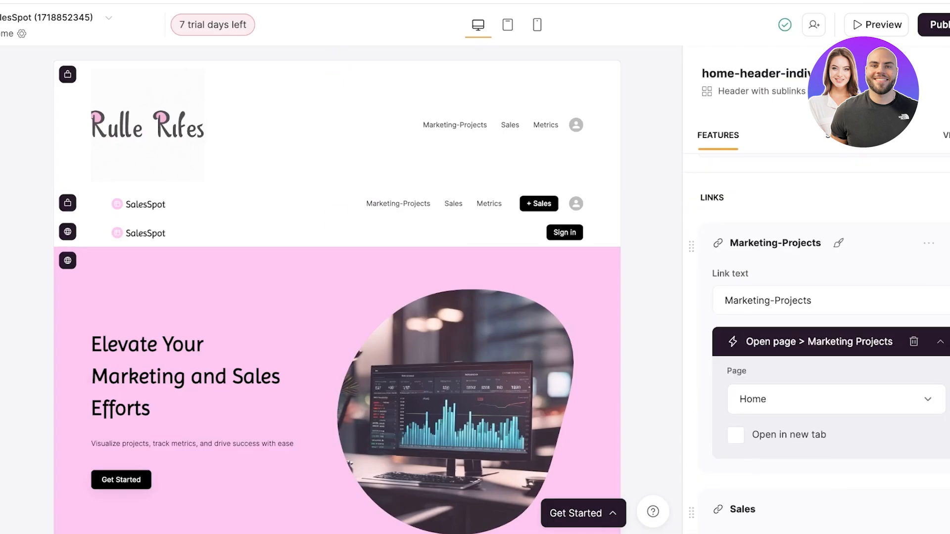
scroll(817, 344, down, 10)
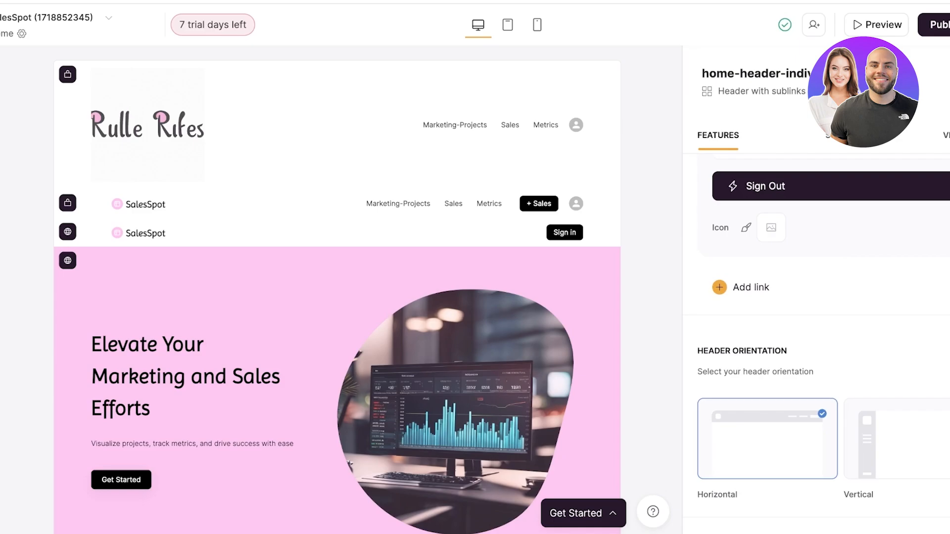
click(69, 203)
click(94, 233)
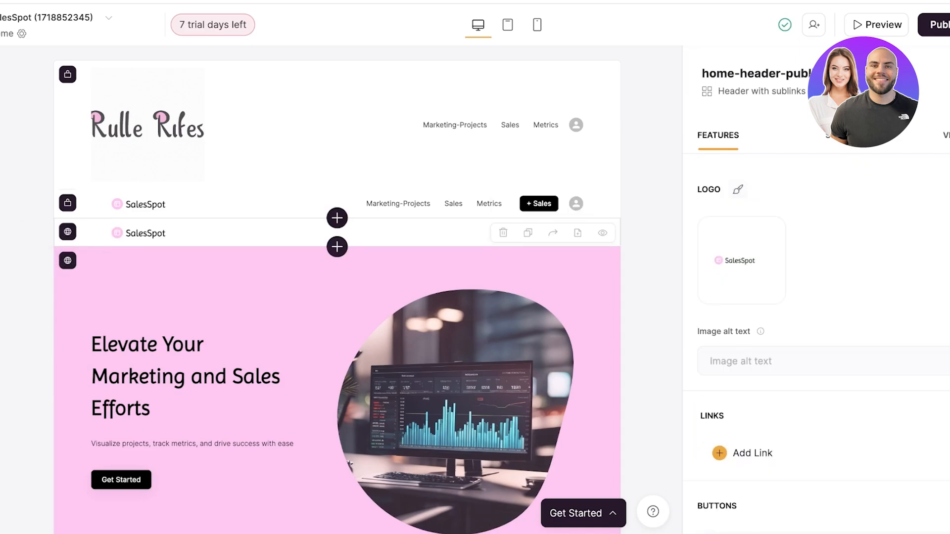
click(94, 204)
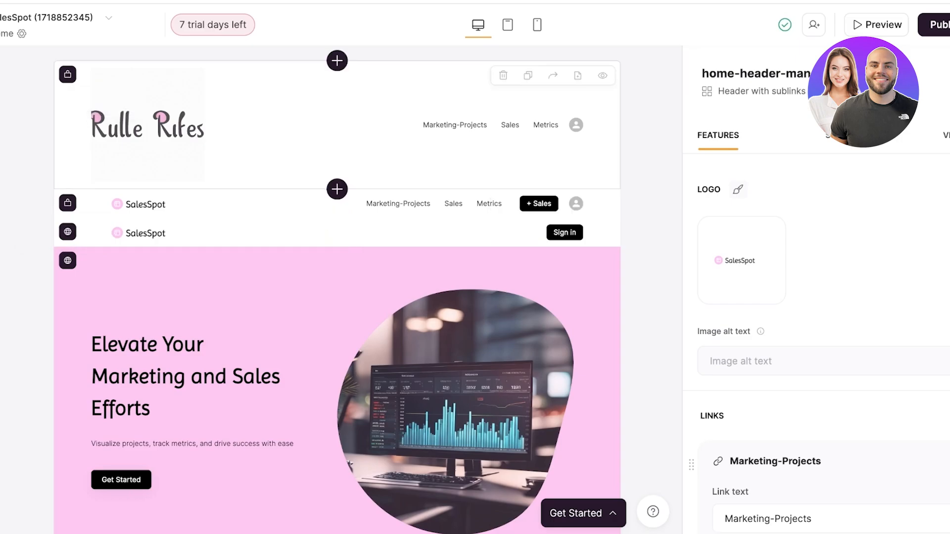
Make the public header with the Sign in button visible to All users.
click(277, 148)
click(277, 204)
click(277, 233)
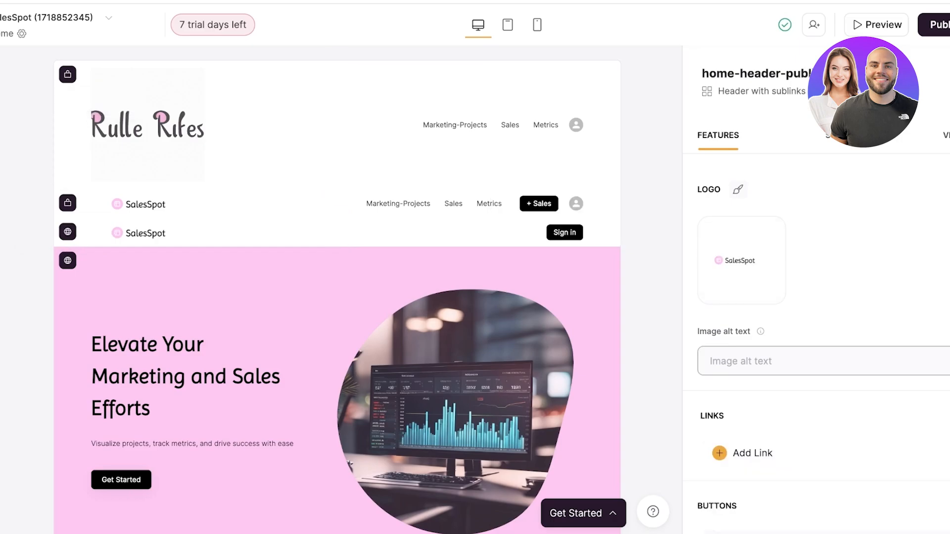
scroll(792, 361, down, 10)
scroll(817, 297, up, 5)
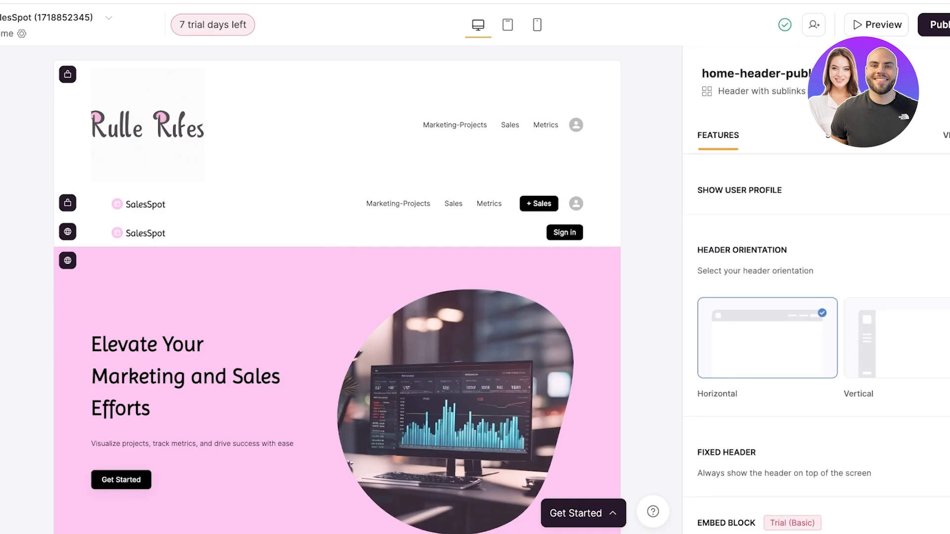
scroll(816, 297, up, 5)
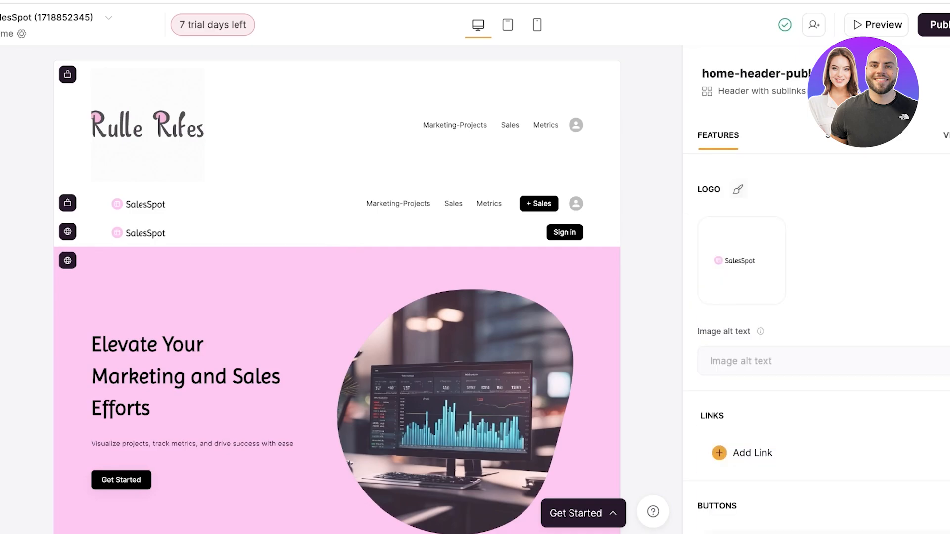
click(947, 135)
click(841, 204)
click(841, 245)
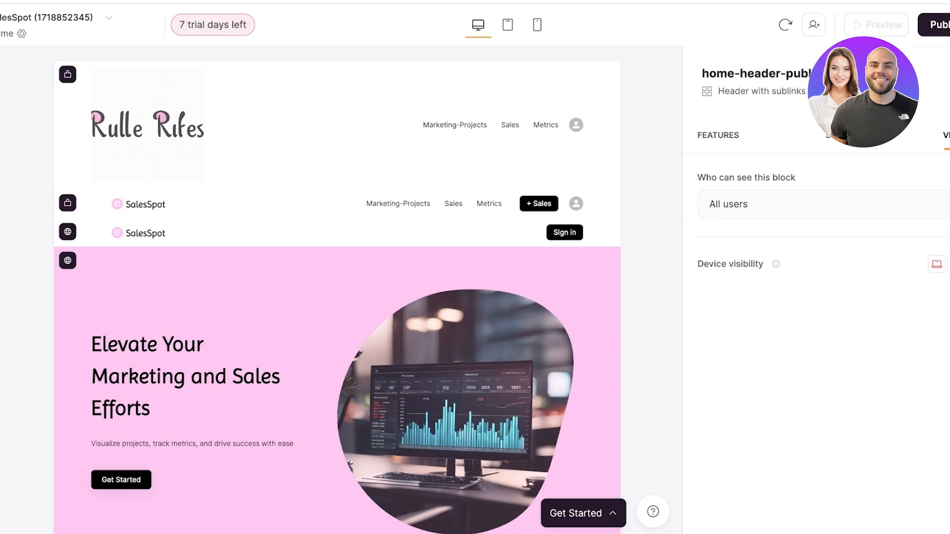
Make the top header with the generated logo visible to All users.
click(495, 159)
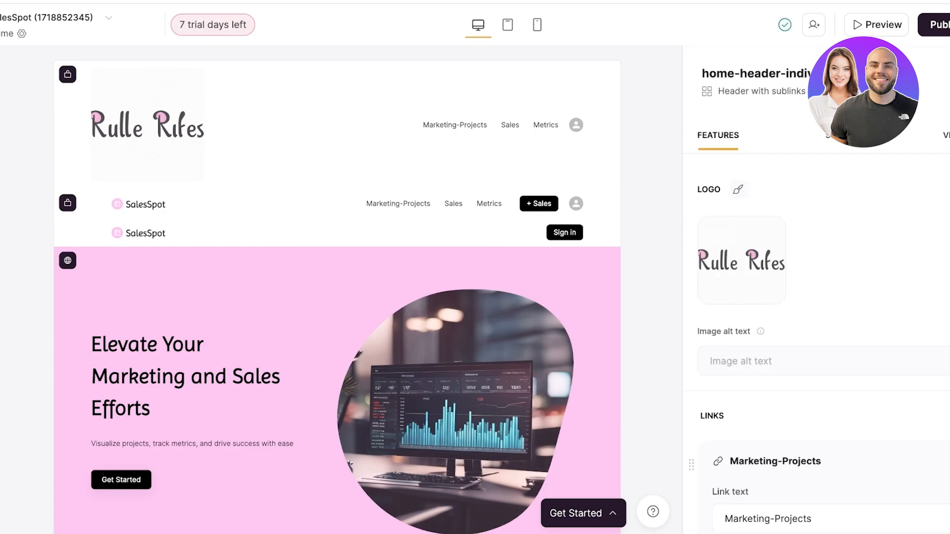
click(946, 135)
click(841, 204)
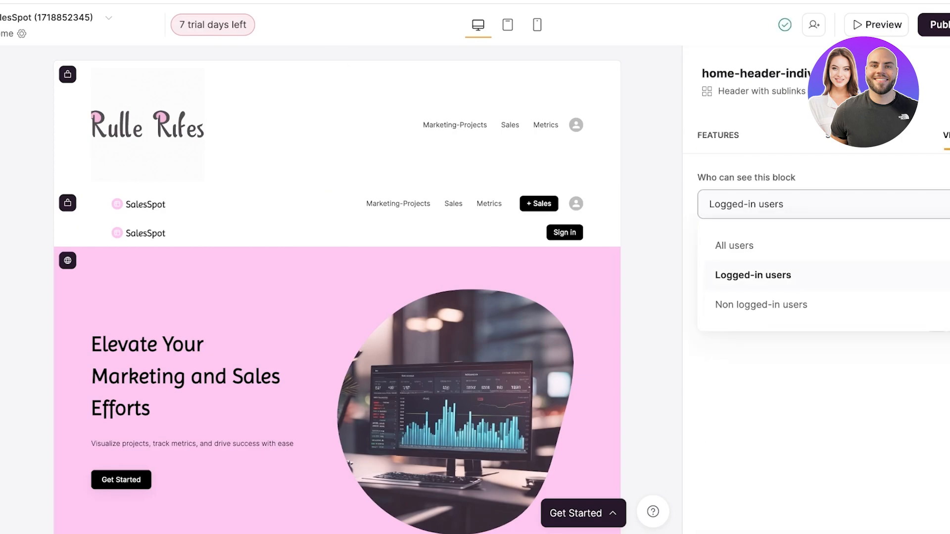
click(762, 304)
click(841, 204)
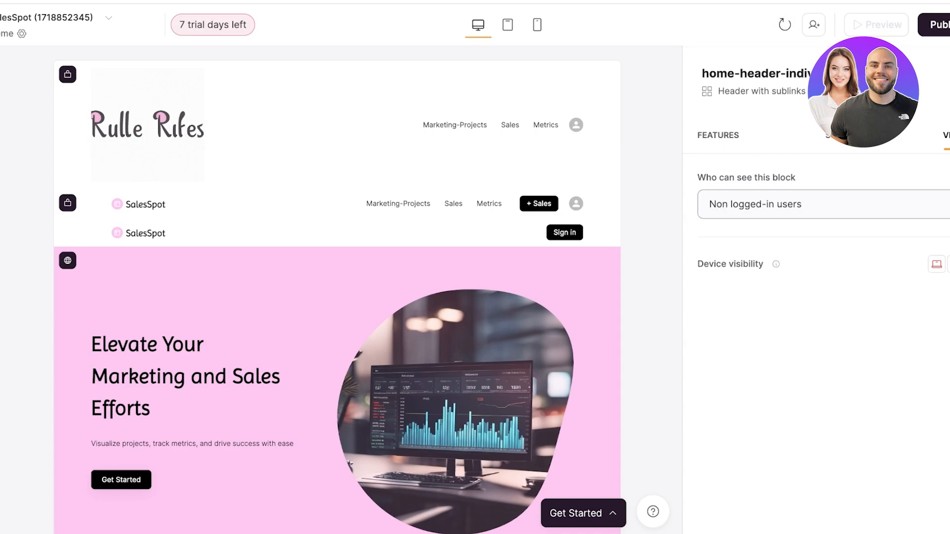
click(735, 246)
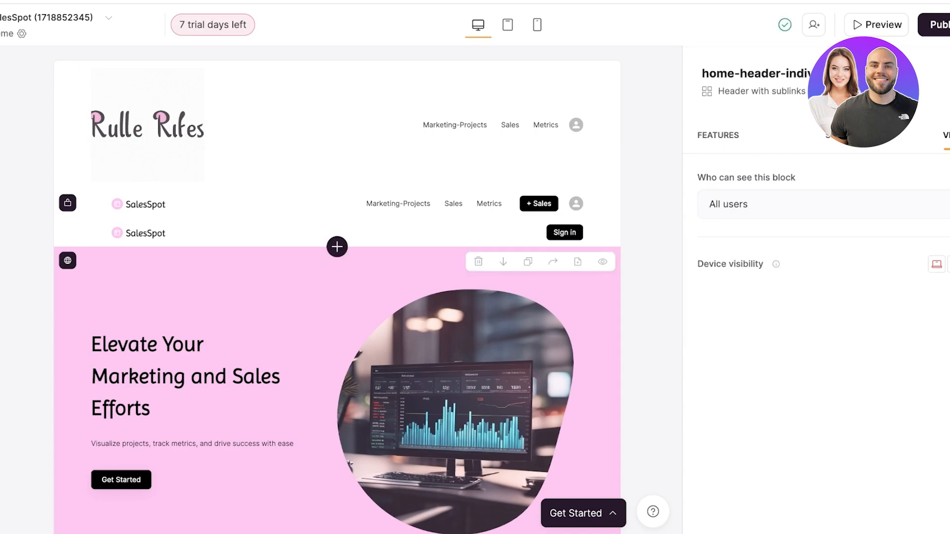
click(470, 206)
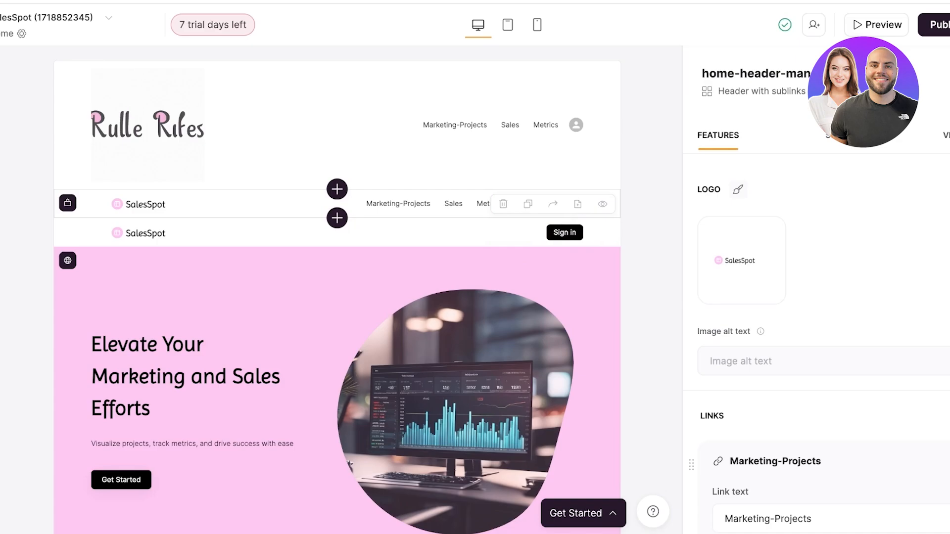
click(337, 188)
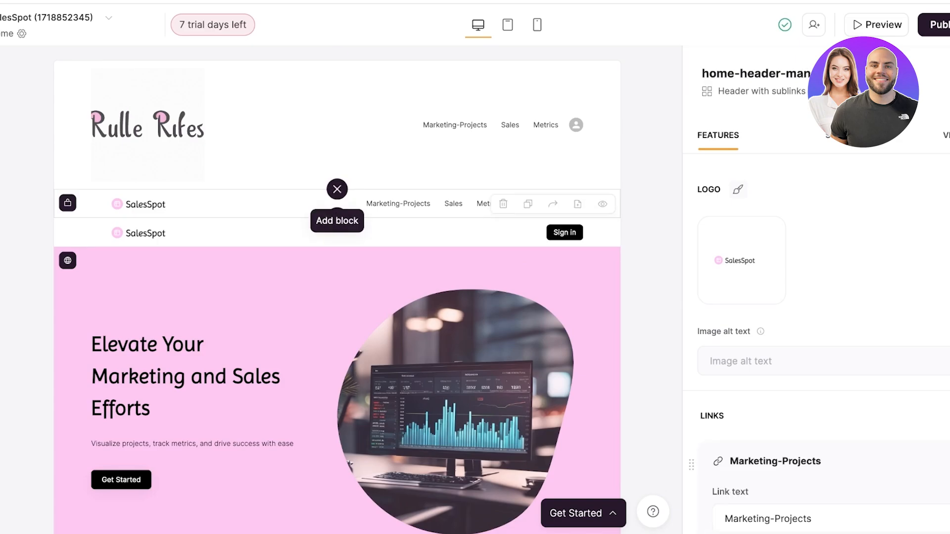
scroll(337, 290, down, 8)
scroll(337, 290, up, 8)
key(Escape)
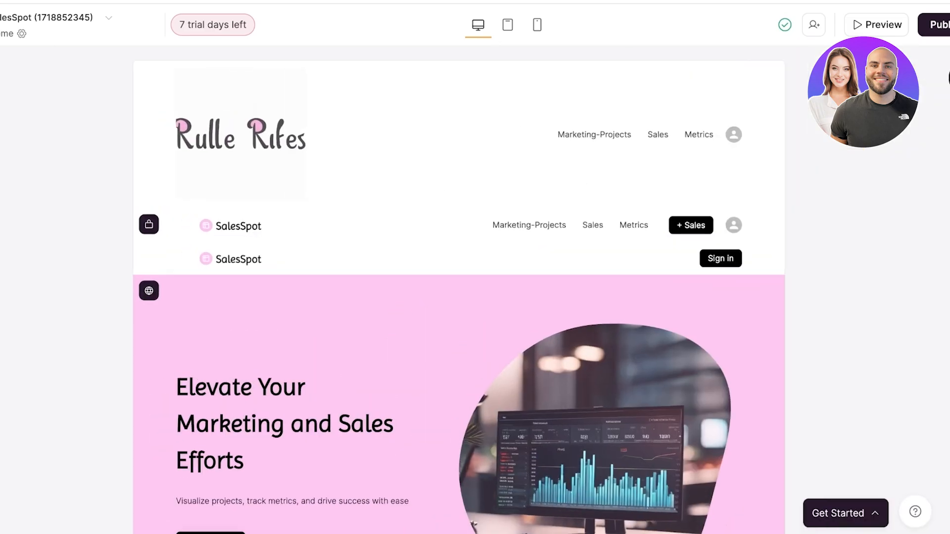
Delete the My profile and Sign Out entries from the profile links of the header with the + Sales button.
click(448, 228)
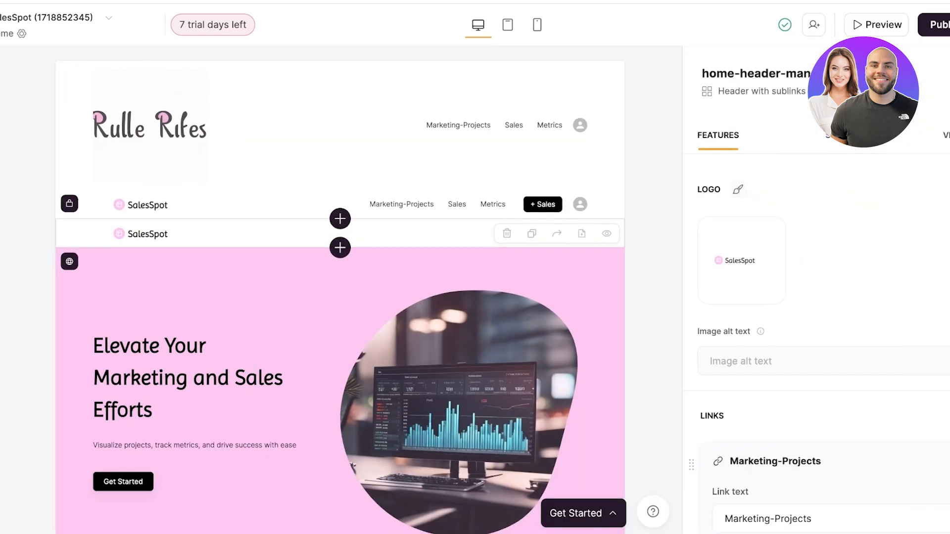
scroll(817, 322, down, 10)
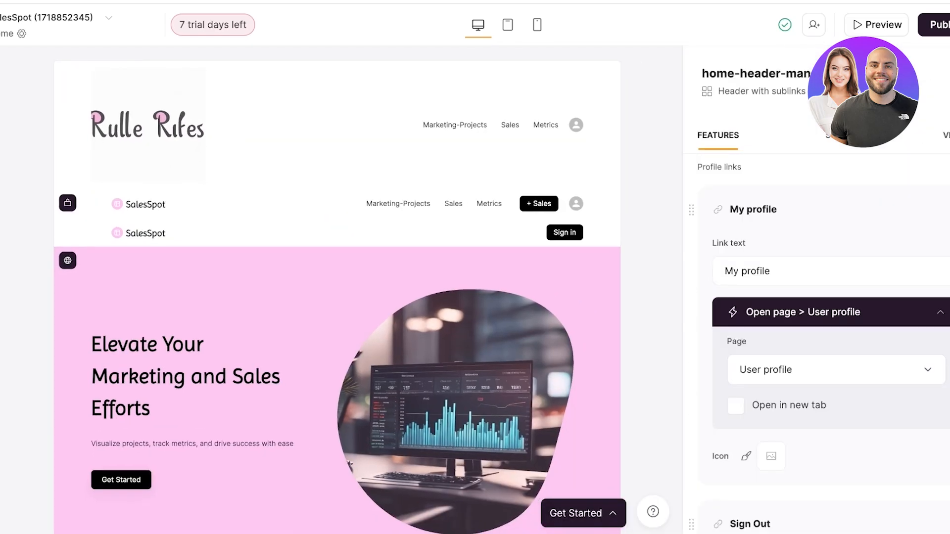
scroll(914, 312, down, 3)
scroll(914, 312, up, 3)
click(914, 312)
drag(725, 271, 771, 271)
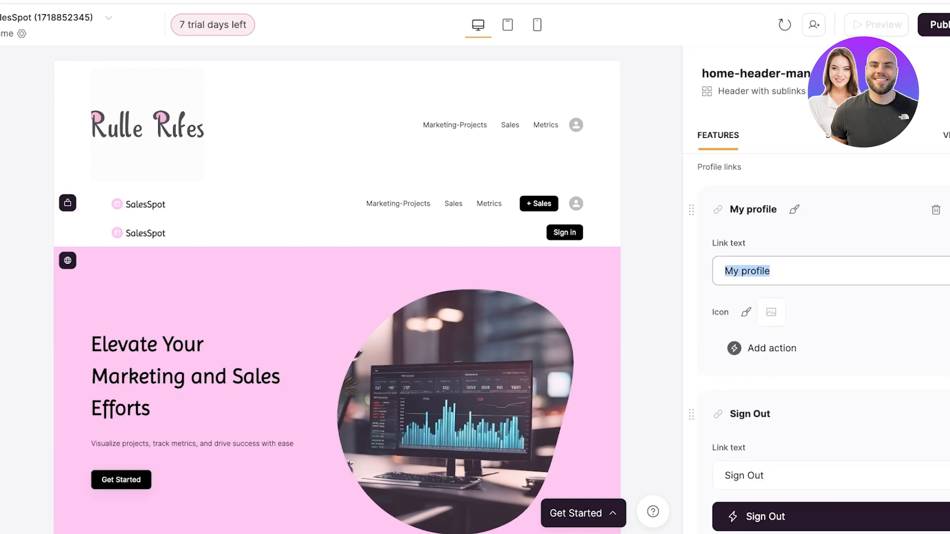
key(BackSpace)
click(935, 210)
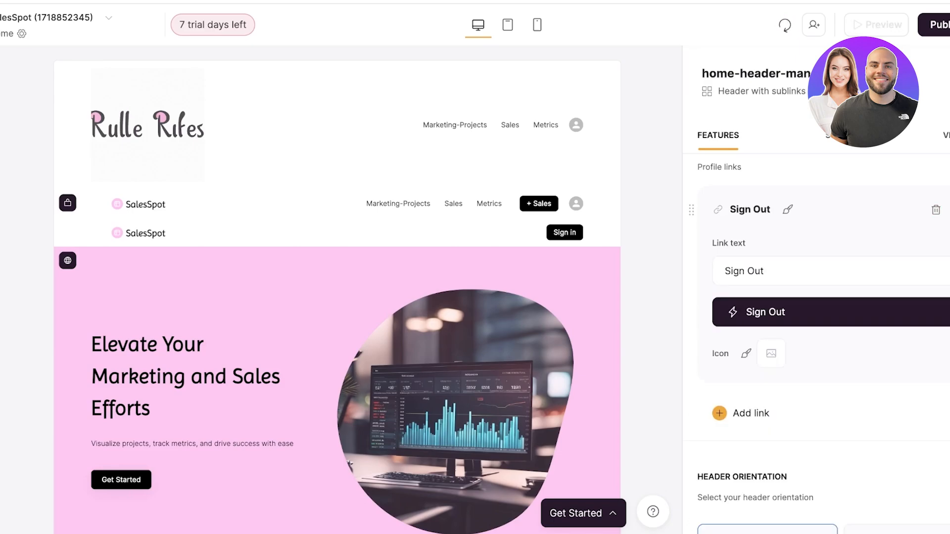
click(936, 210)
Remove the open-page actions from the Sales and Metrics links of the header with the + Sales button.
scroll(817, 297, up, 5)
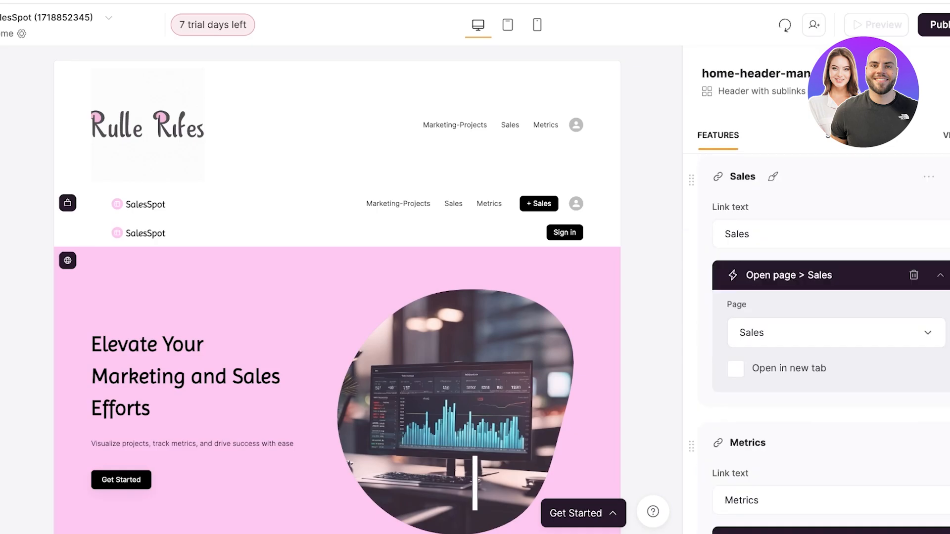
click(914, 275)
click(914, 442)
scroll(914, 442, down, 15)
scroll(914, 442, up, 10)
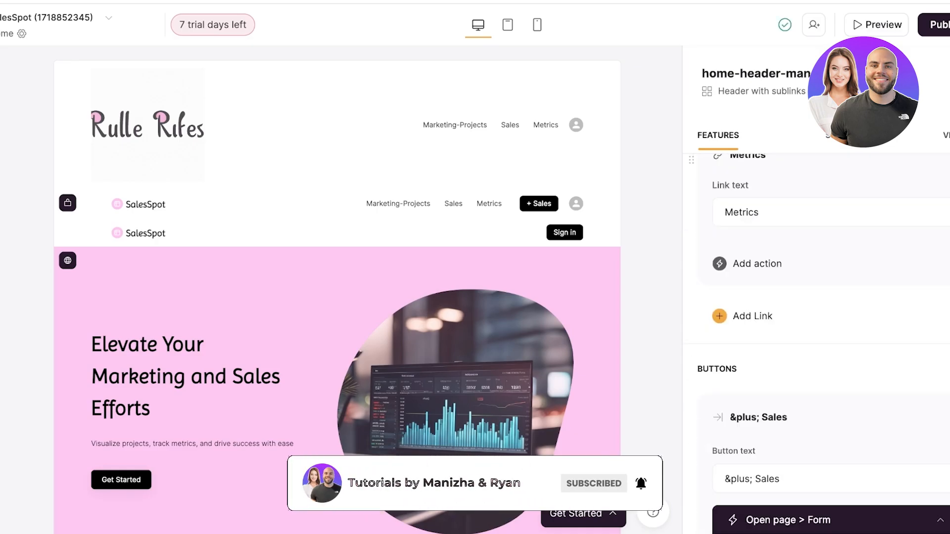
Set both the top and bottom padding of the header with the + Sales button to None.
scroll(817, 346, down, 4)
click(940, 345)
scroll(817, 347, down, 8)
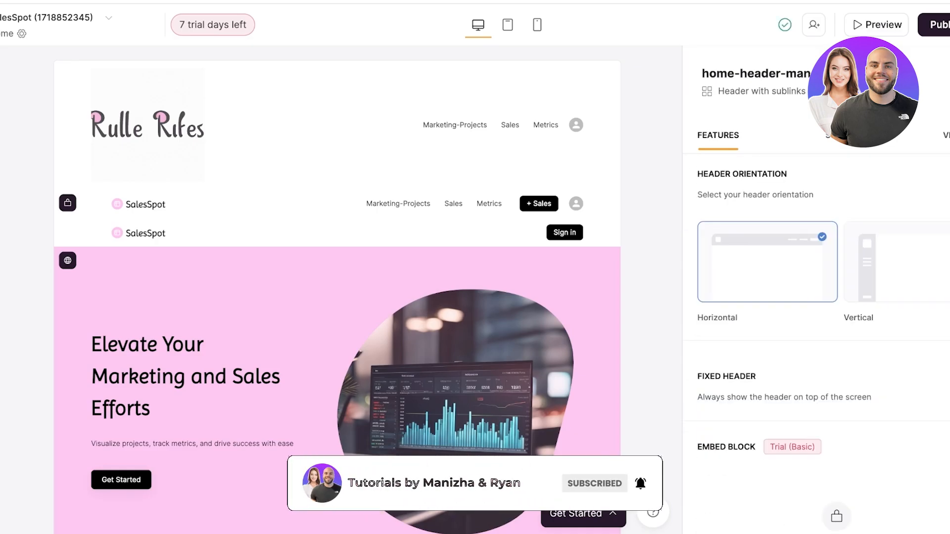
scroll(816, 346, down, 3)
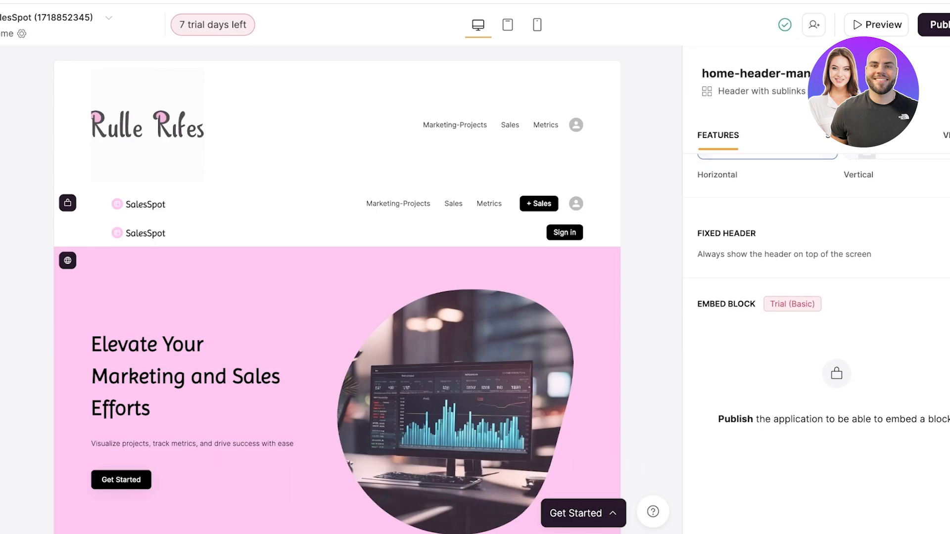
click(841, 135)
scroll(816, 317, down, 1)
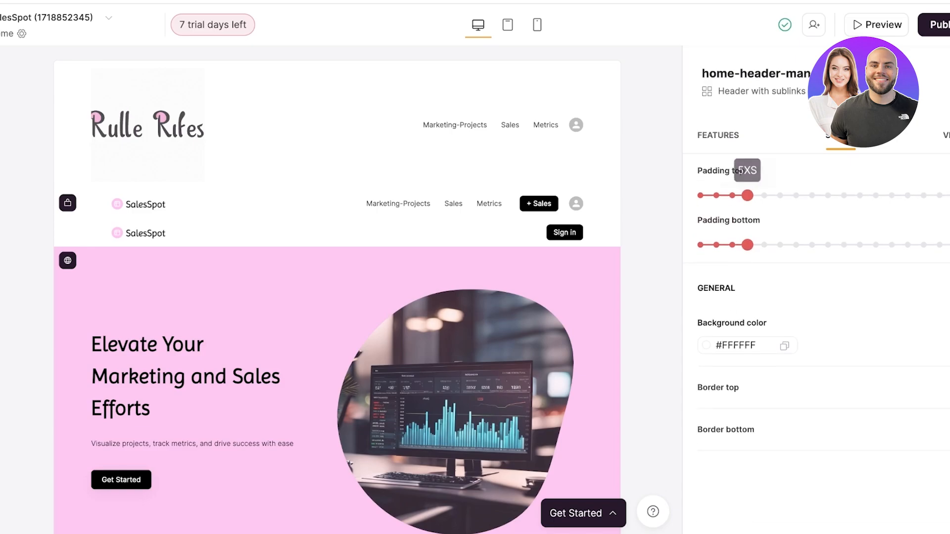
drag(748, 195, 699, 196)
drag(747, 245, 699, 245)
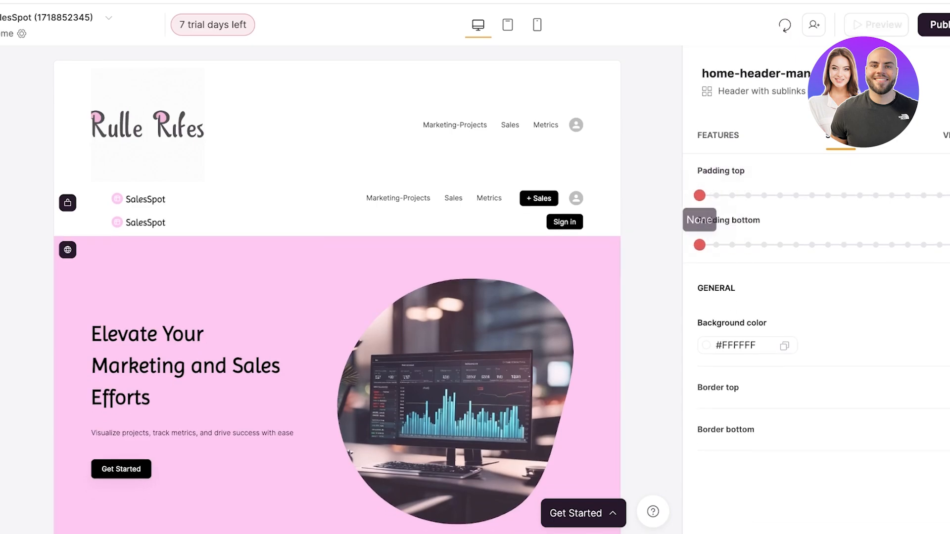
Restrict the visibility of the header with the + Sales button to logged-in users in the Manager user group.
click(945, 135)
click(767, 264)
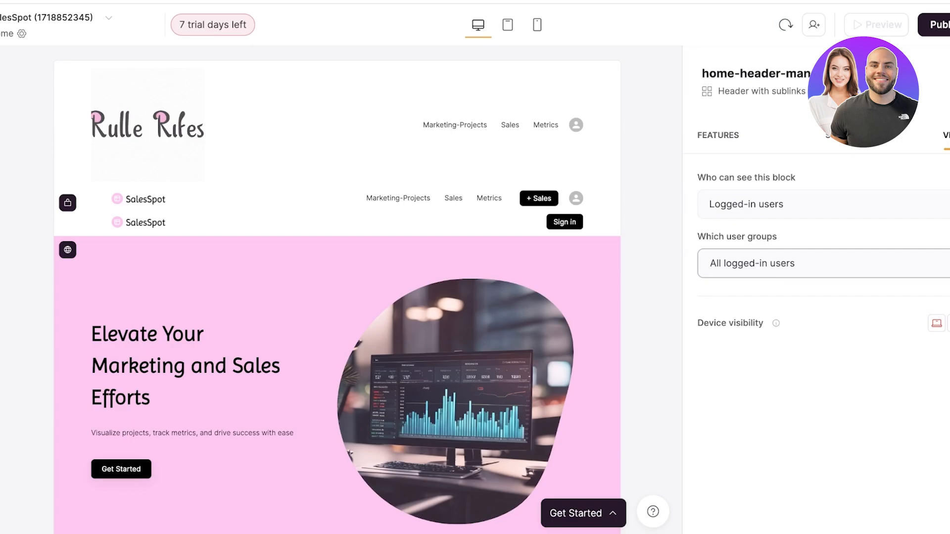
click(767, 264)
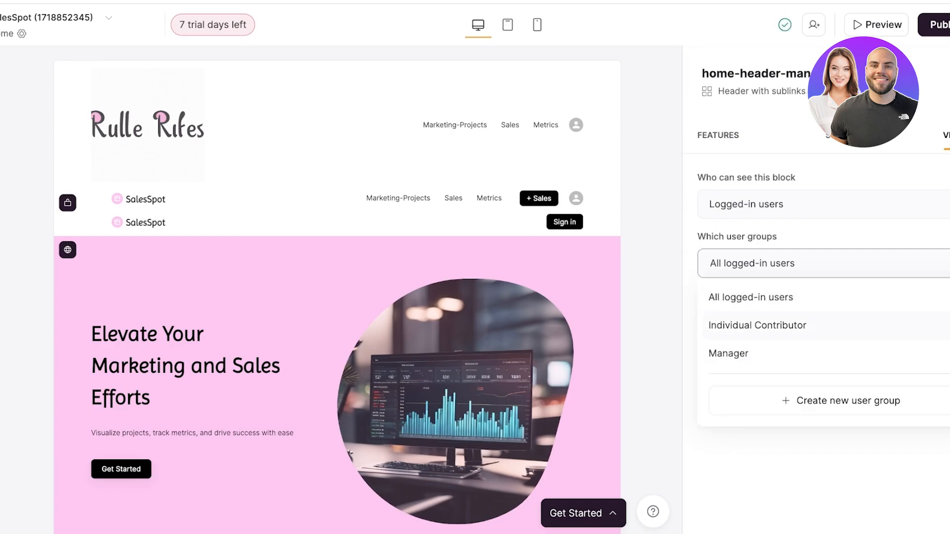
click(760, 326)
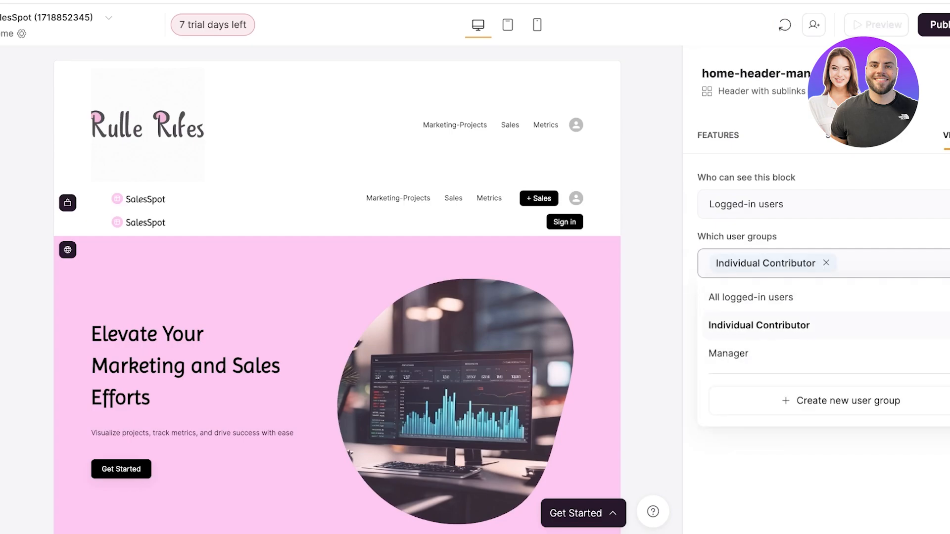
click(759, 326)
click(728, 354)
click(589, 316)
Look through the Home page blocks from the hero and welcome sections to the Marketing Projects list and footer.
scroll(337, 297, down, 2)
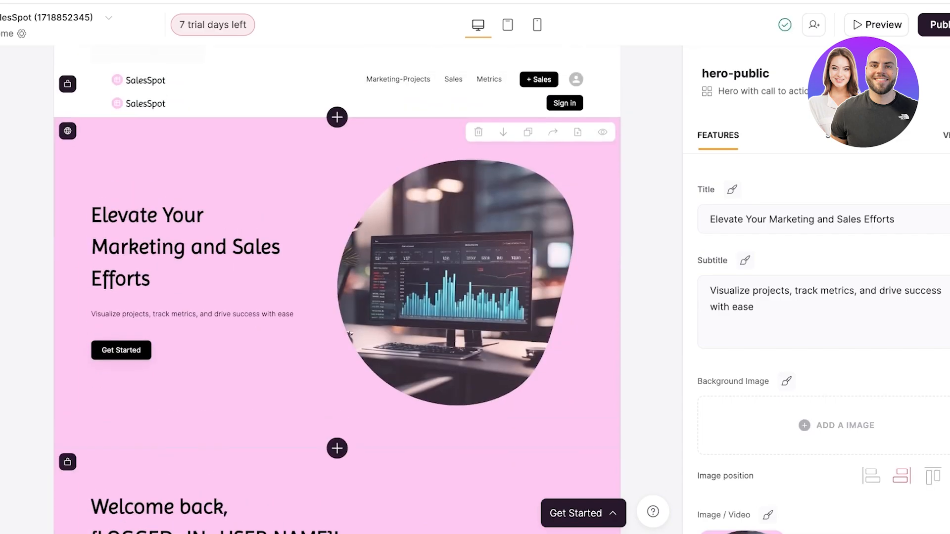
scroll(336, 297, down, 6)
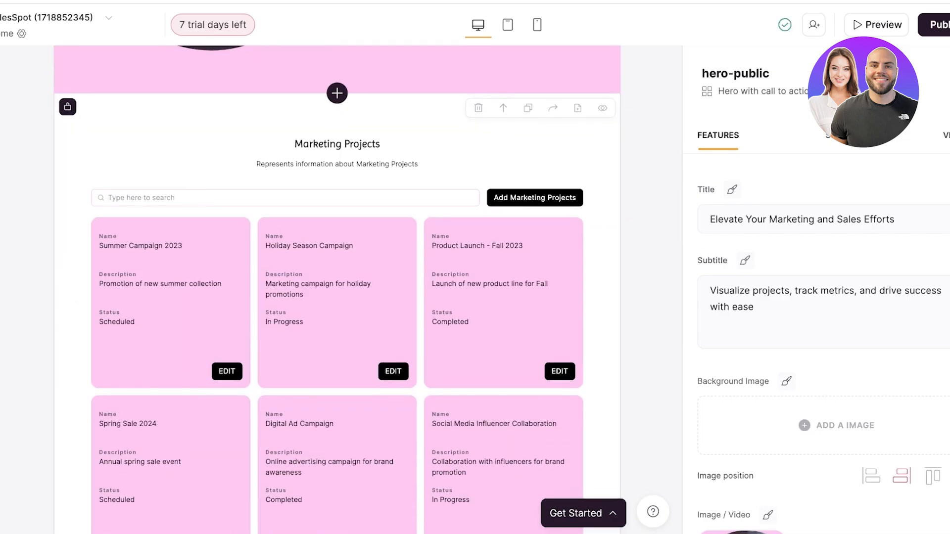
scroll(336, 284, down, 4)
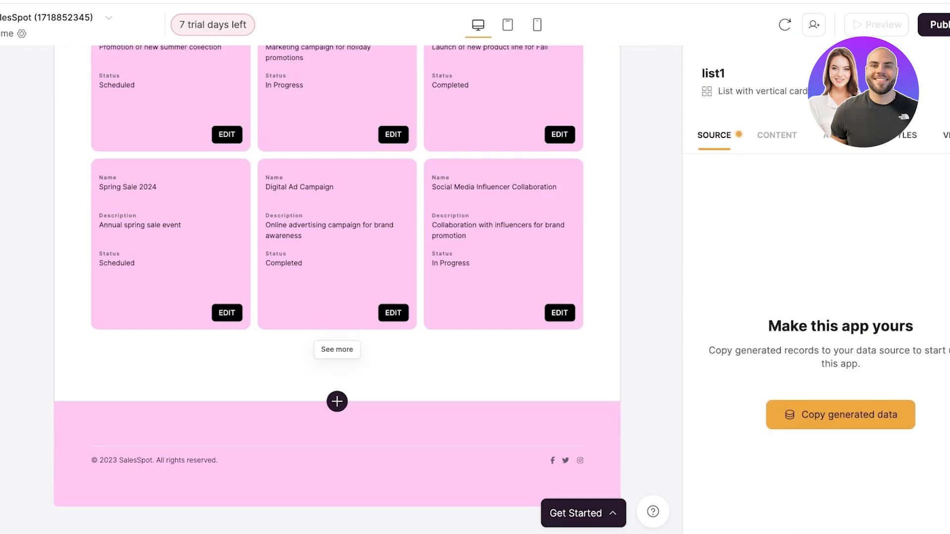
scroll(336, 283, up, 3)
scroll(337, 284, up, 8)
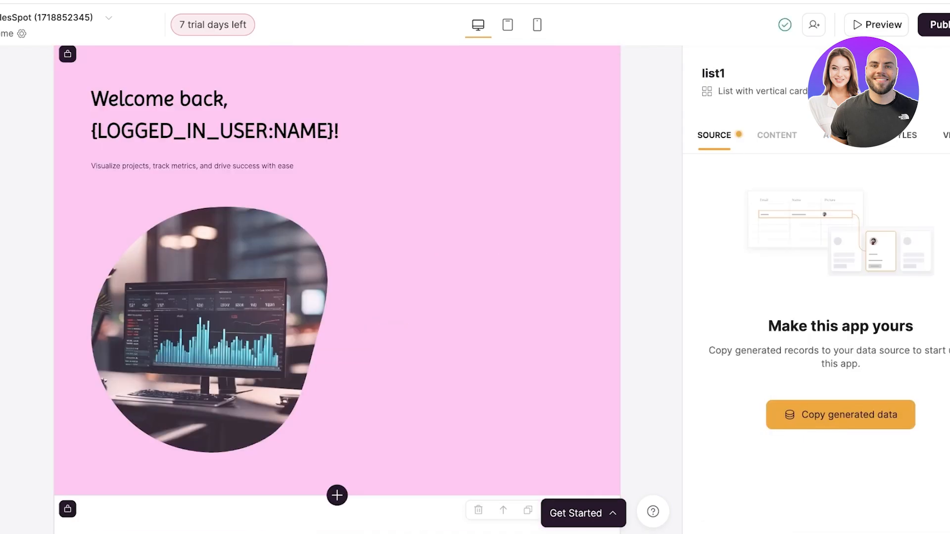
scroll(336, 283, down, 11)
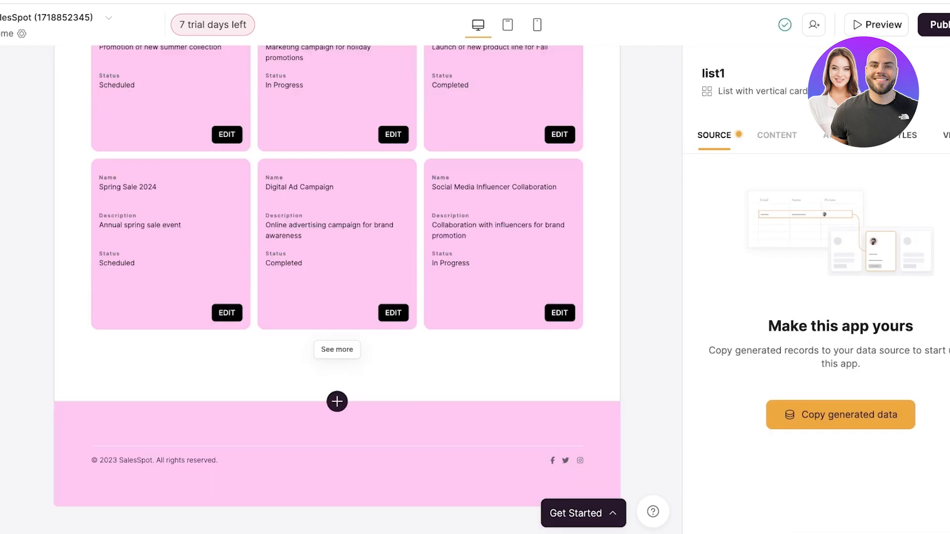
scroll(337, 283, up, 6)
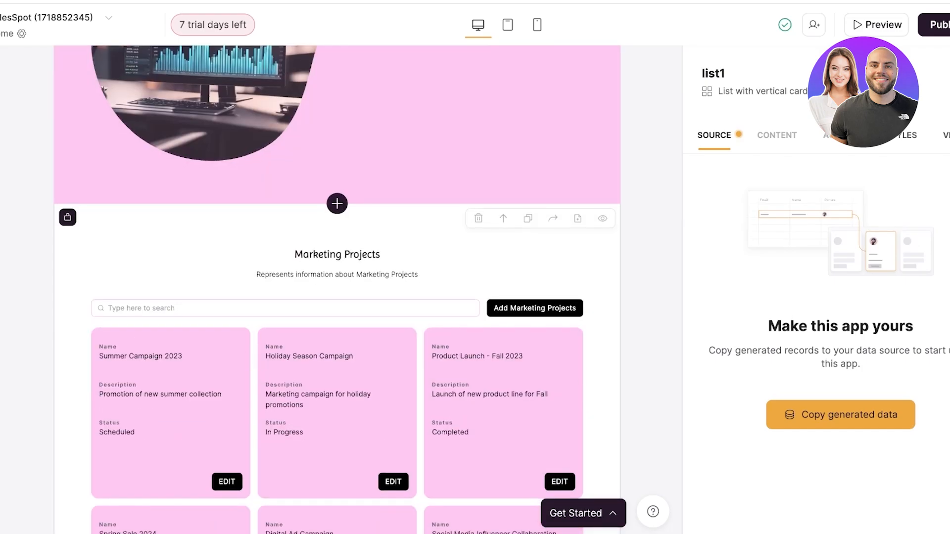
scroll(337, 284, down, 2)
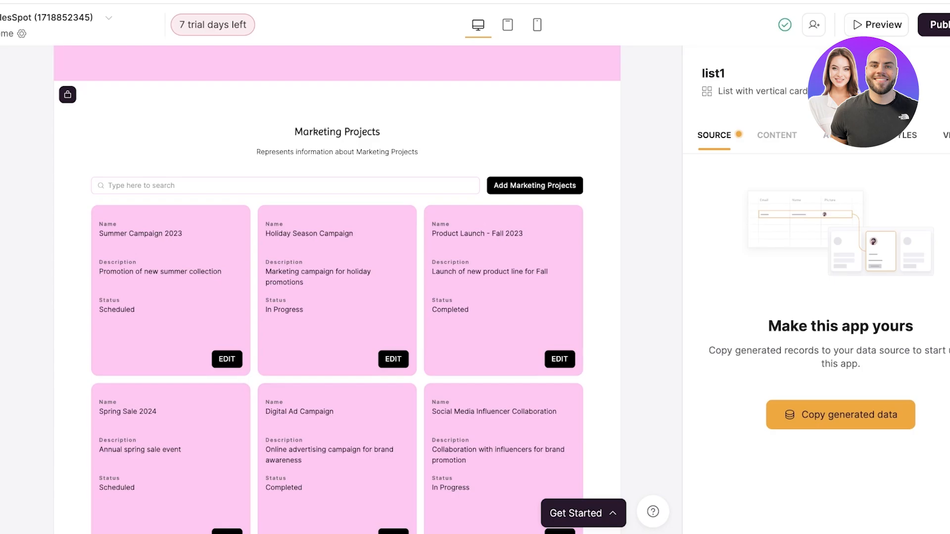
Open the copy dialog for the Marketing Projects list's generated data and review which data sources can store it.
click(841, 415)
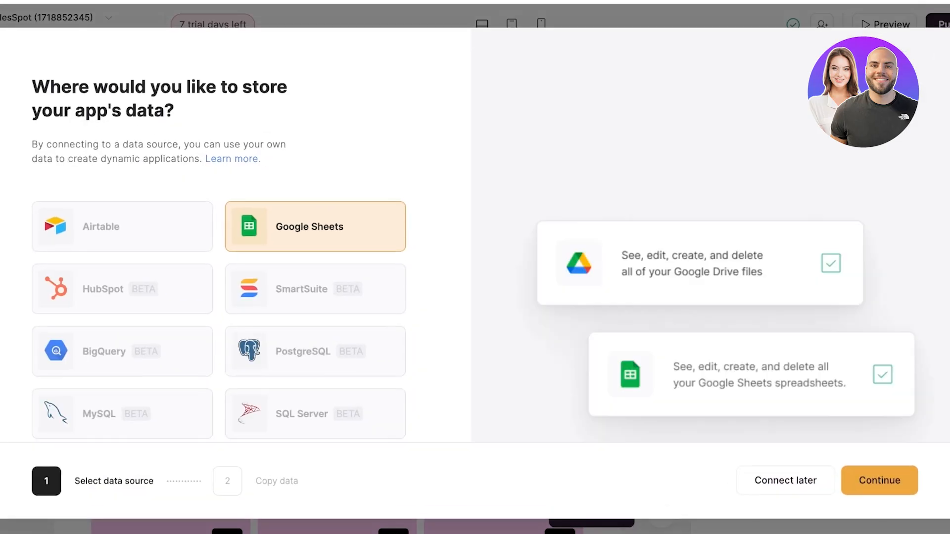
scroll(124, 222, down, 3)
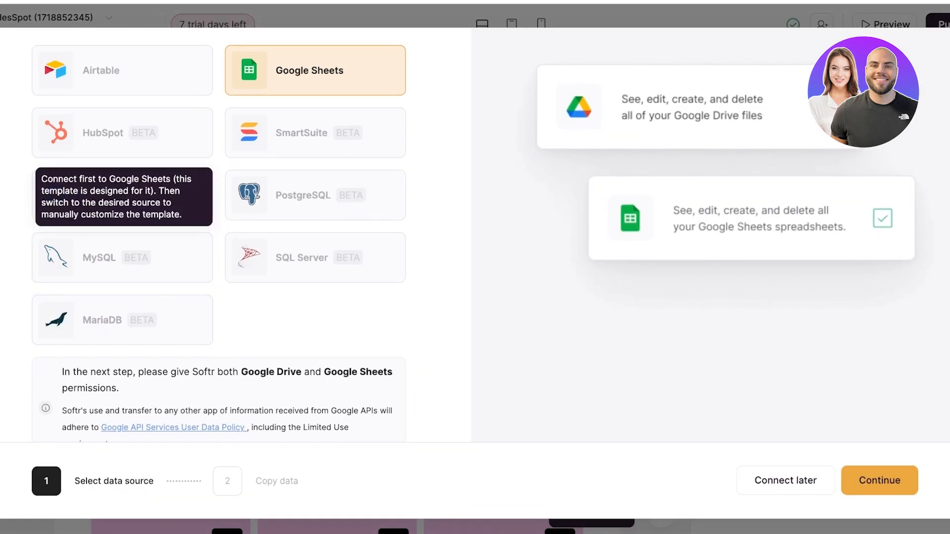
scroll(124, 223, up, 2)
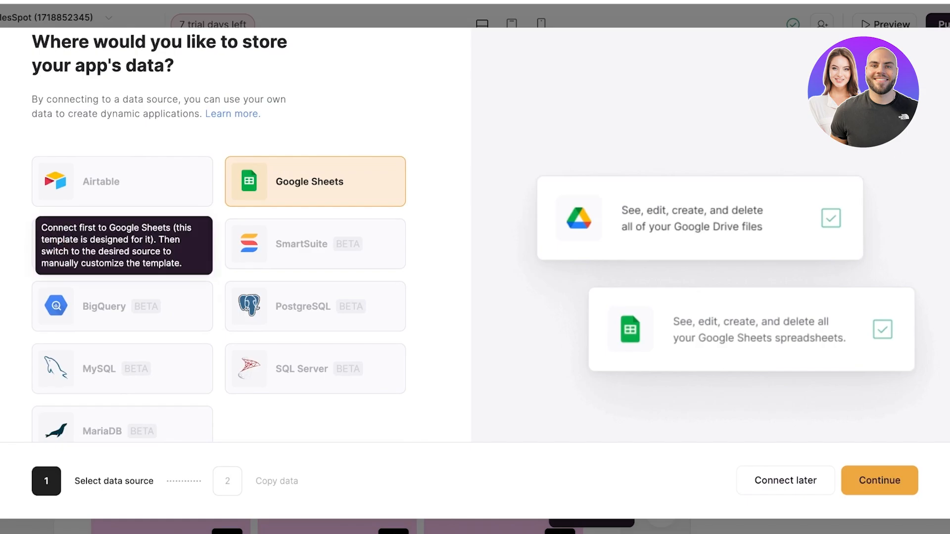
scroll(317, 237, down, 4)
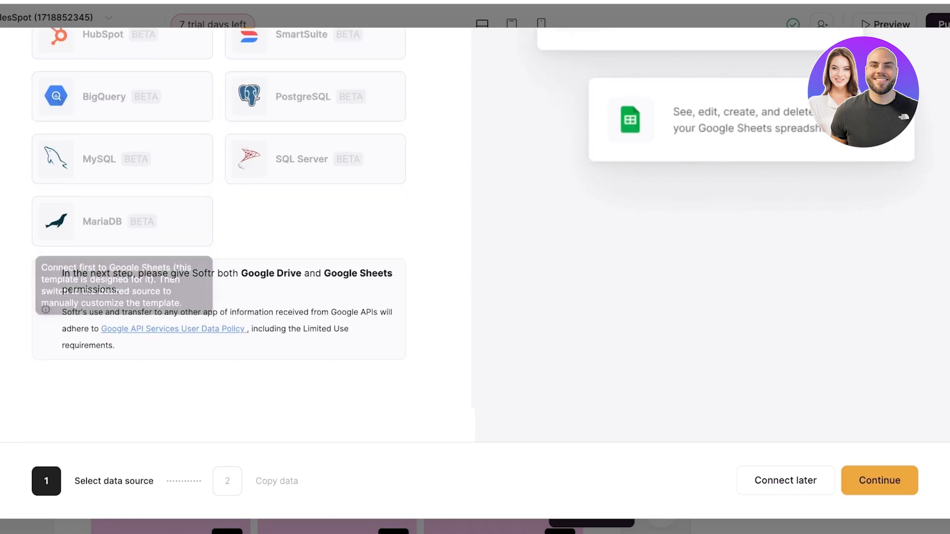
scroll(317, 237, up, 2)
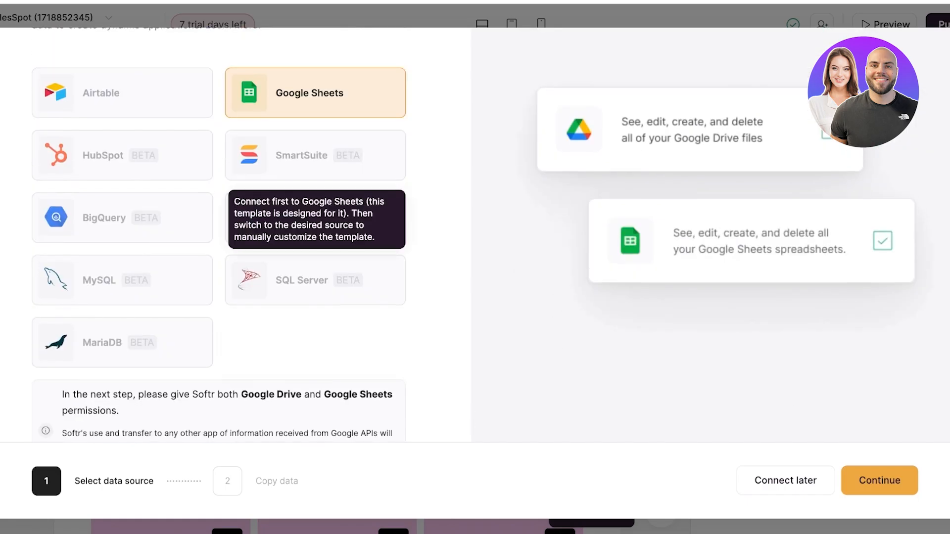
scroll(317, 238, down, 2)
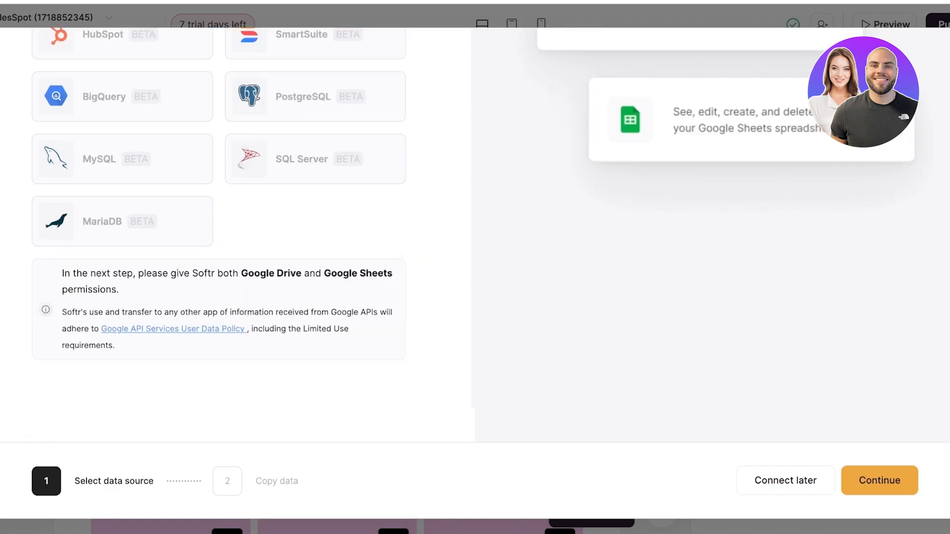
scroll(317, 237, up, 5)
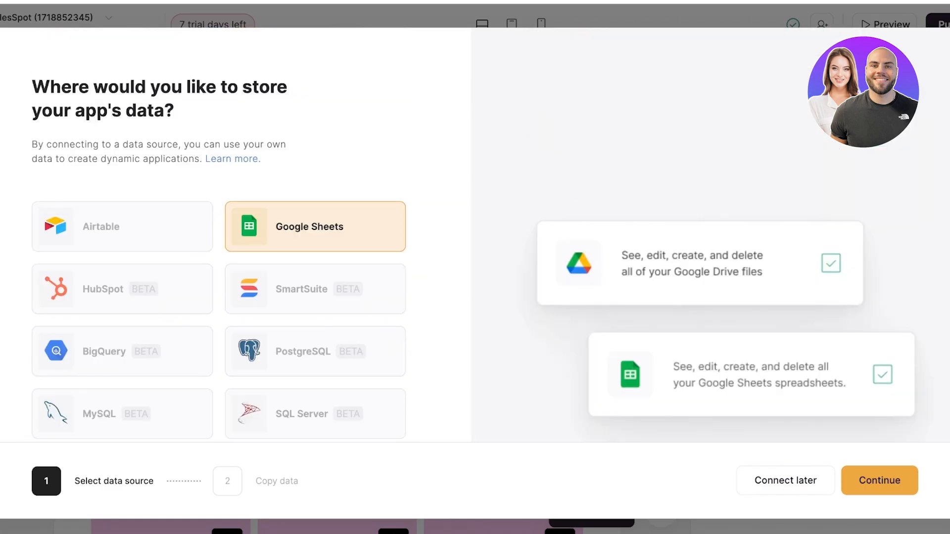
scroll(317, 237, down, 4)
scroll(317, 238, down, 1)
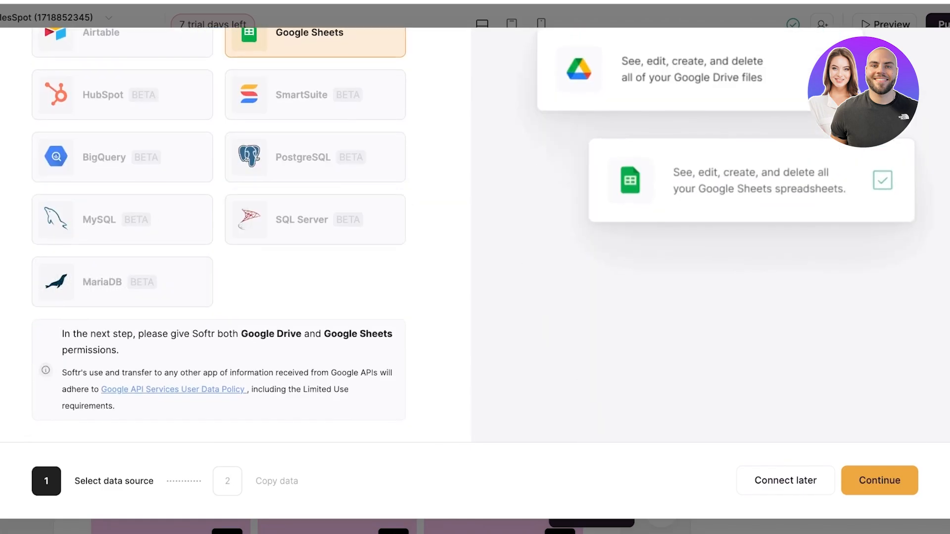
scroll(317, 238, up, 4)
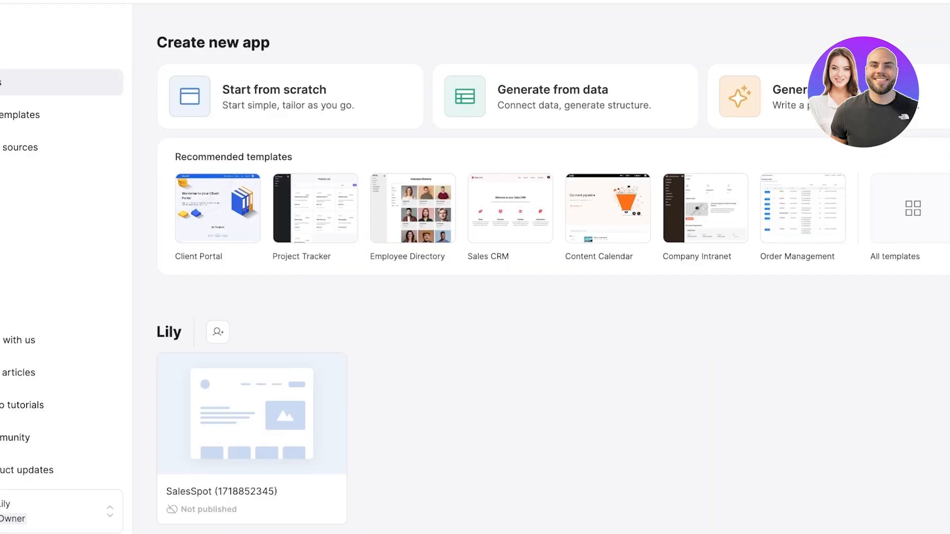
Delete the SalesSpot application, confirming with the phrase "permanently delete".
click(326, 499)
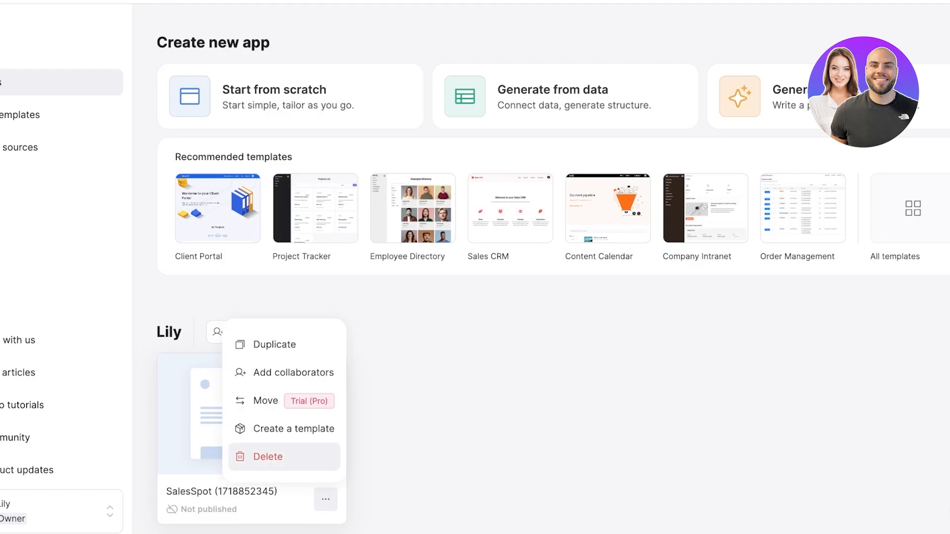
click(268, 457)
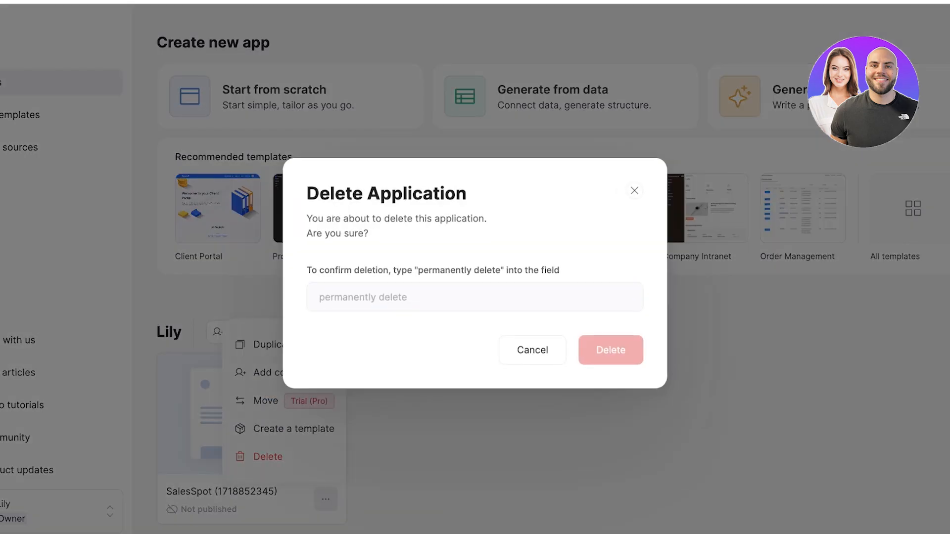
text(o)
key(BackSpace)
text(perma)
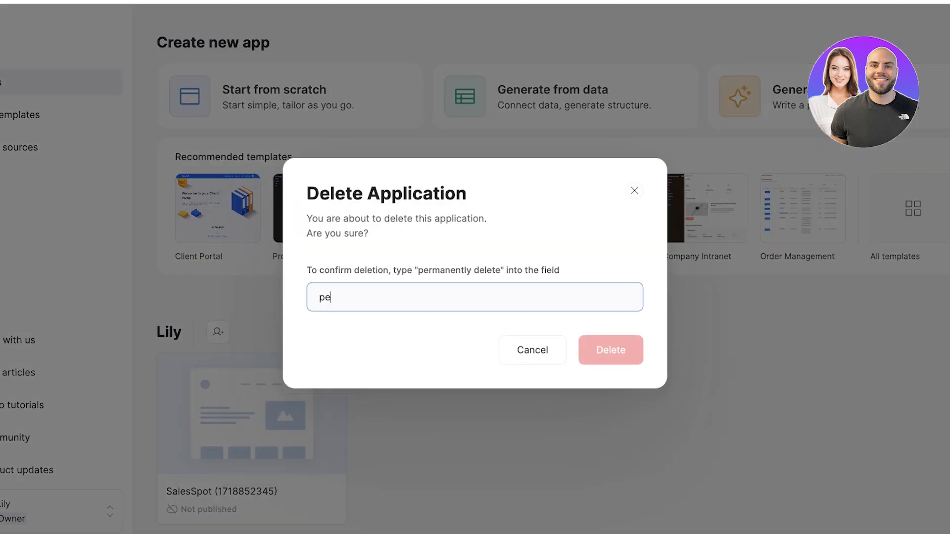
text(nene)
text(ly delete)
click(611, 350)
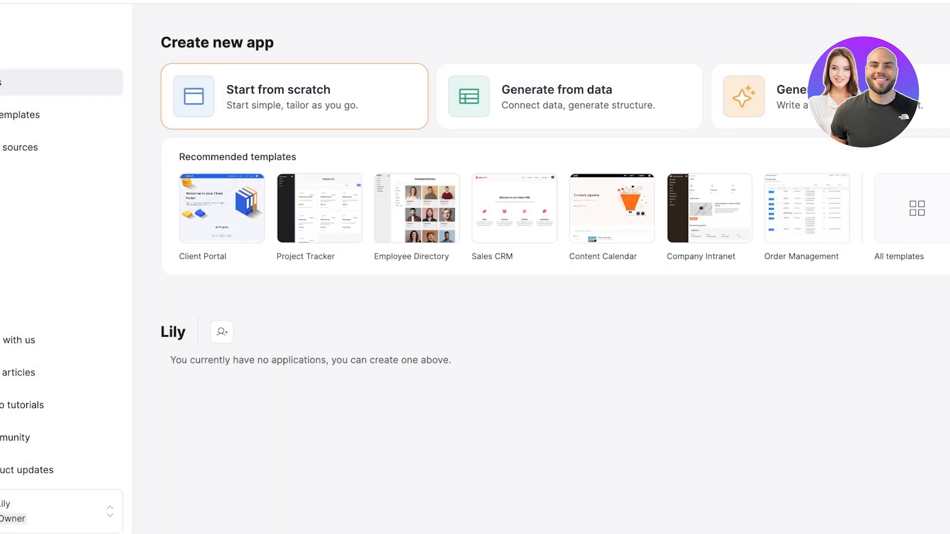
Create a new application from scratch with all the pre-built pages except Form.
click(295, 96)
scroll(471, 238, down, 2)
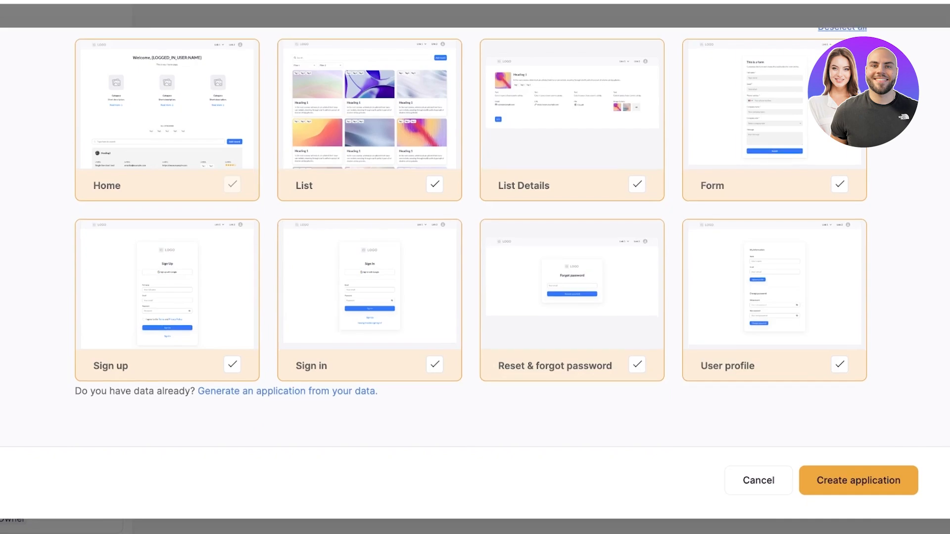
scroll(471, 237, up, 1)
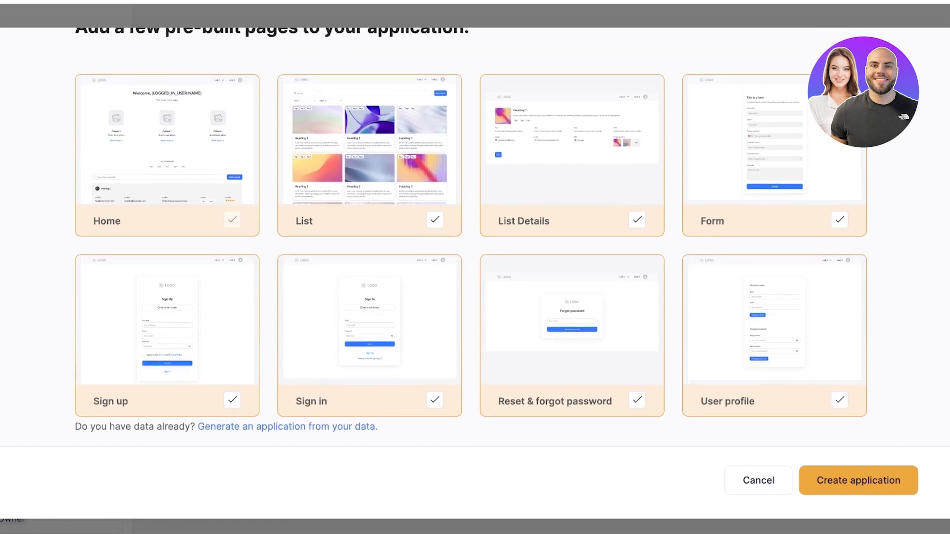
click(637, 220)
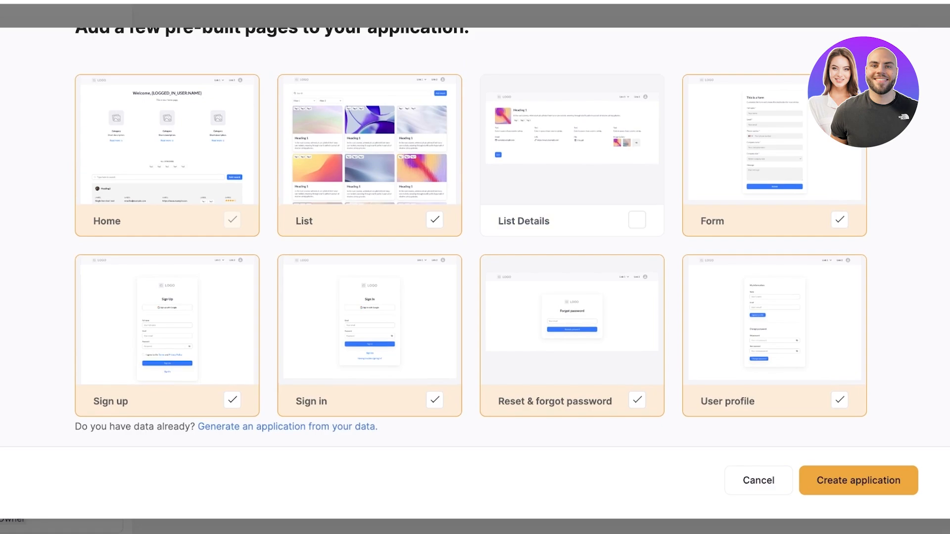
click(637, 219)
click(840, 219)
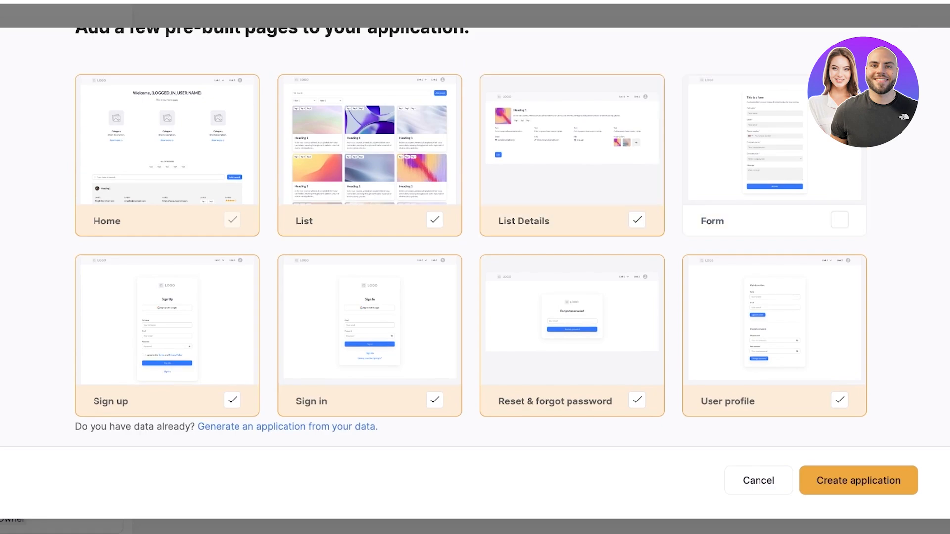
scroll(470, 229, down, 1)
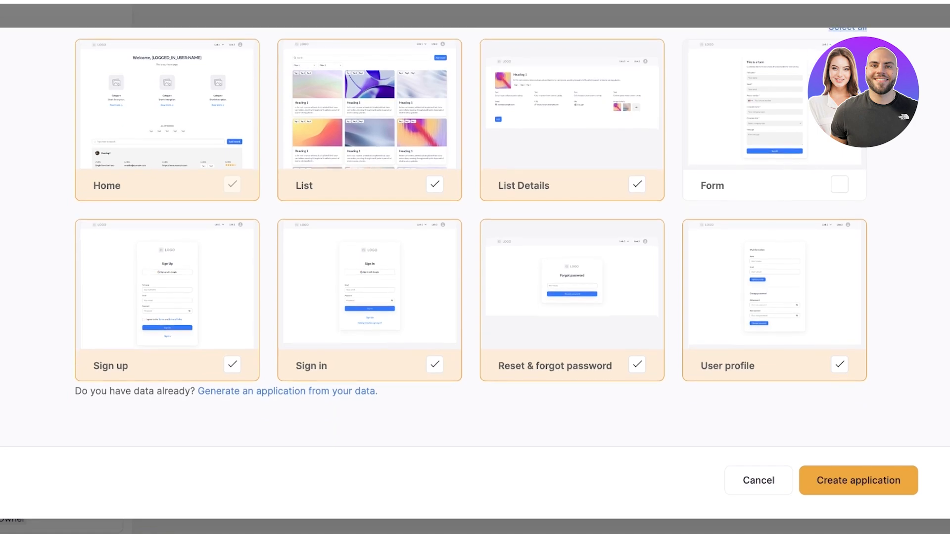
click(858, 480)
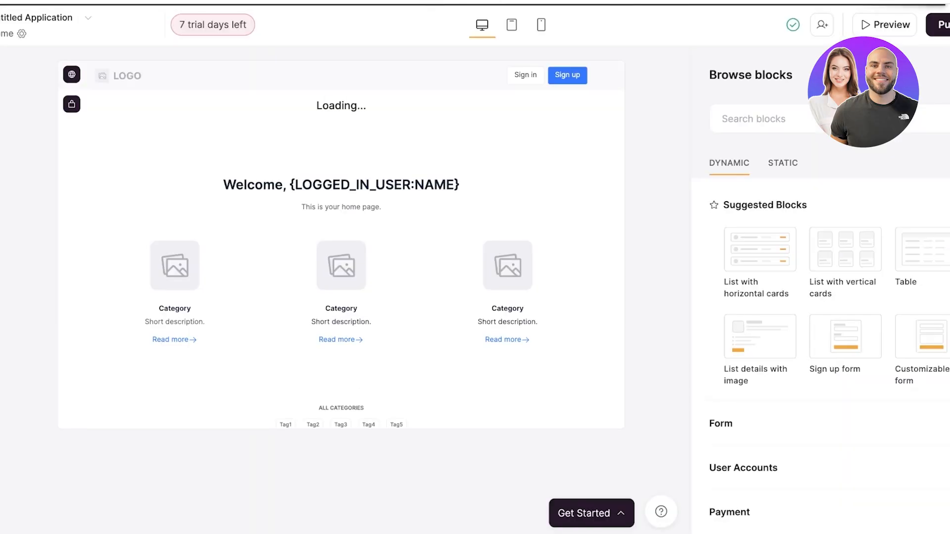
Rename the untitled application to "Ruffles Mngt".
key(super+a)
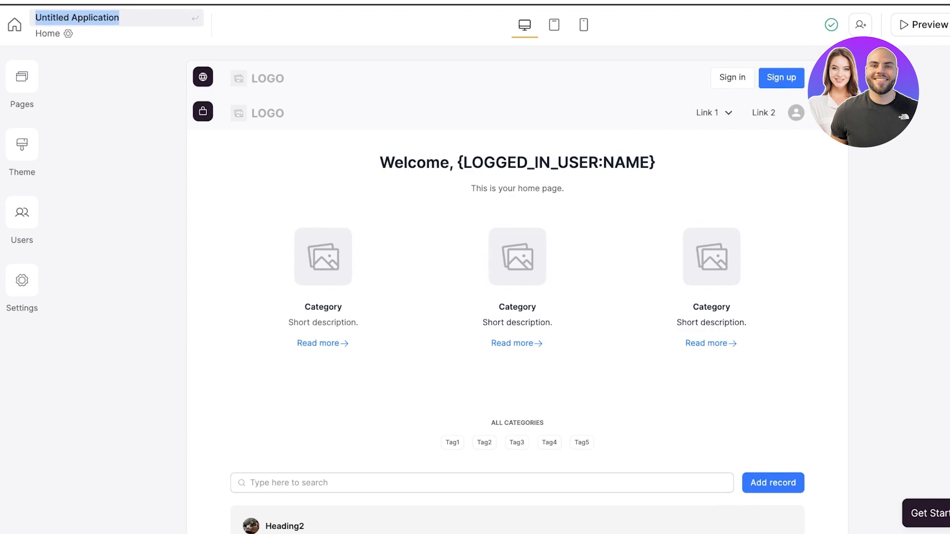
key(BackSpace)
text(Ru)
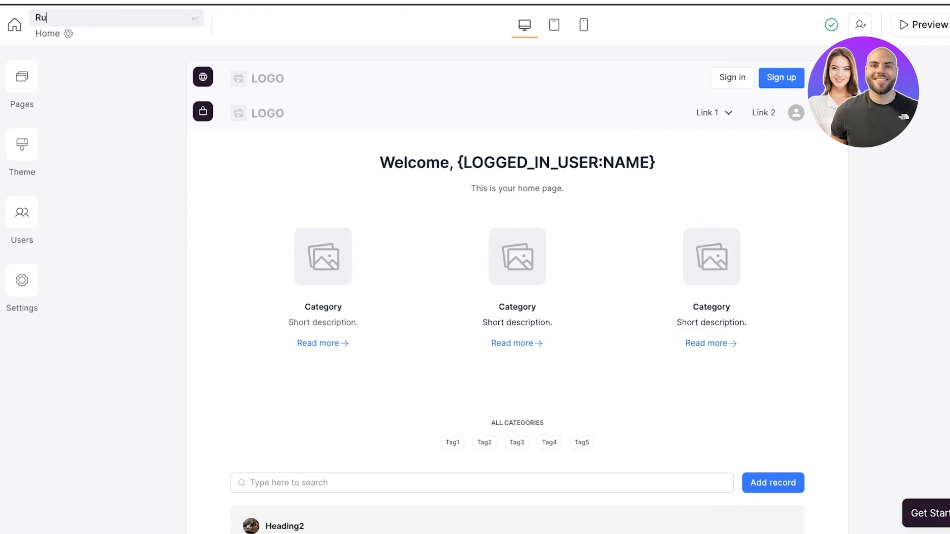
text(ffles Mngr)
key(Return)
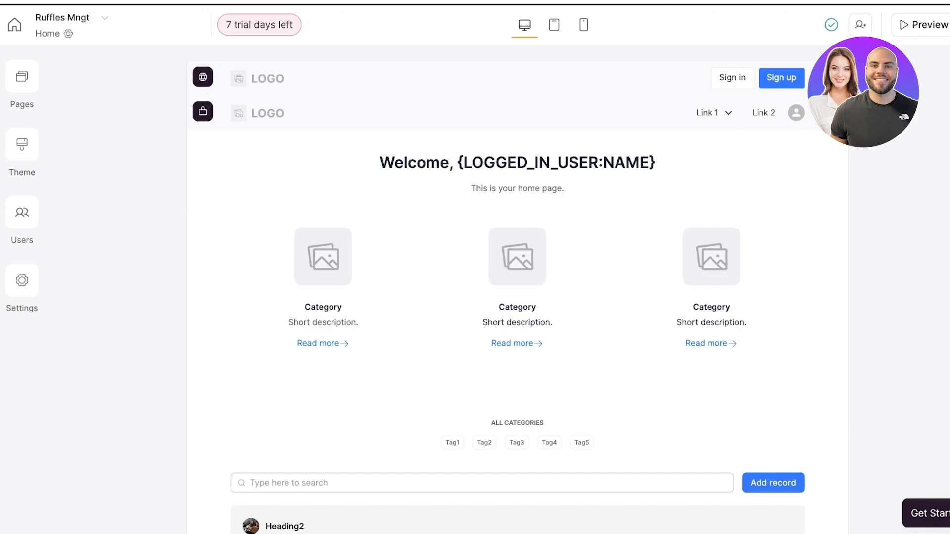
Review the new application's page list, theme settings and user management area.
click(22, 77)
scroll(176, 346, down, 2)
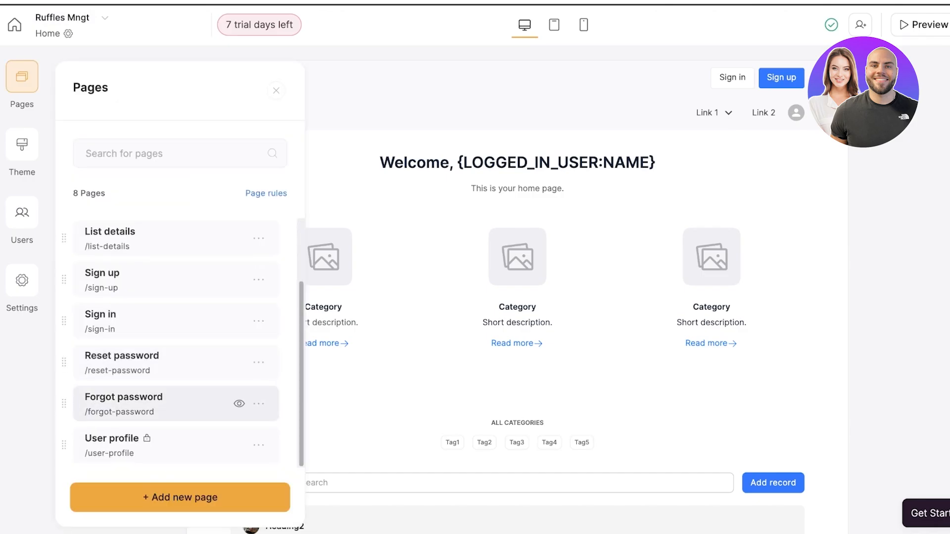
click(22, 145)
scroll(176, 290, down, 15)
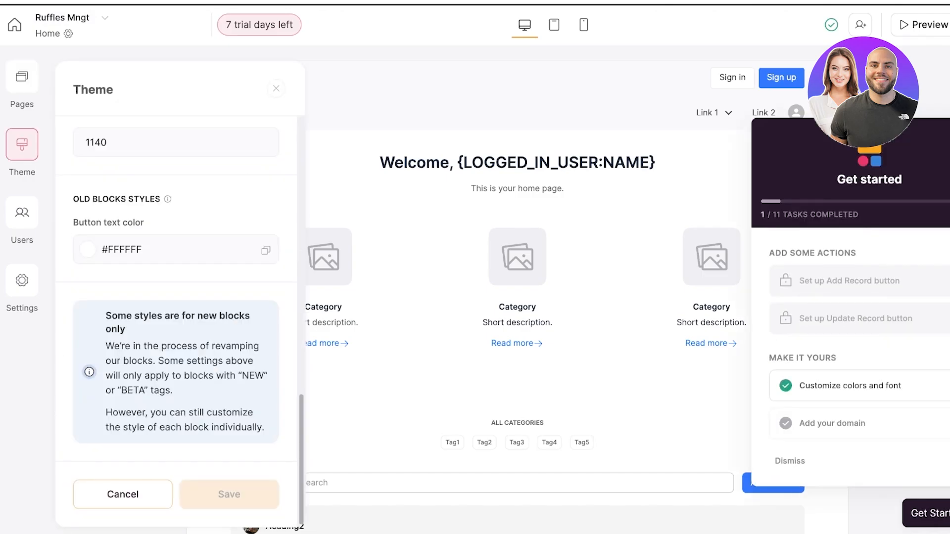
click(22, 212)
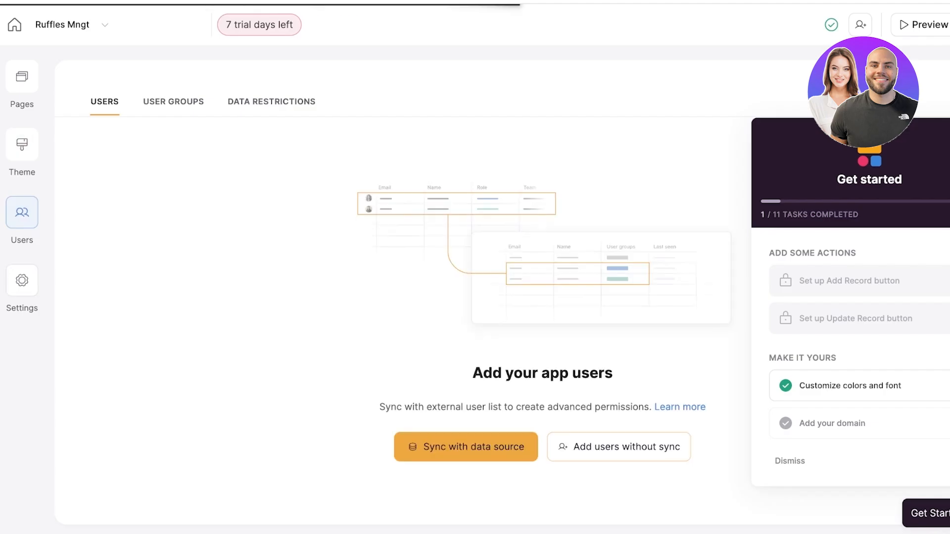
Set the headings font family in the theme to Abhaya Libre.
click(22, 281)
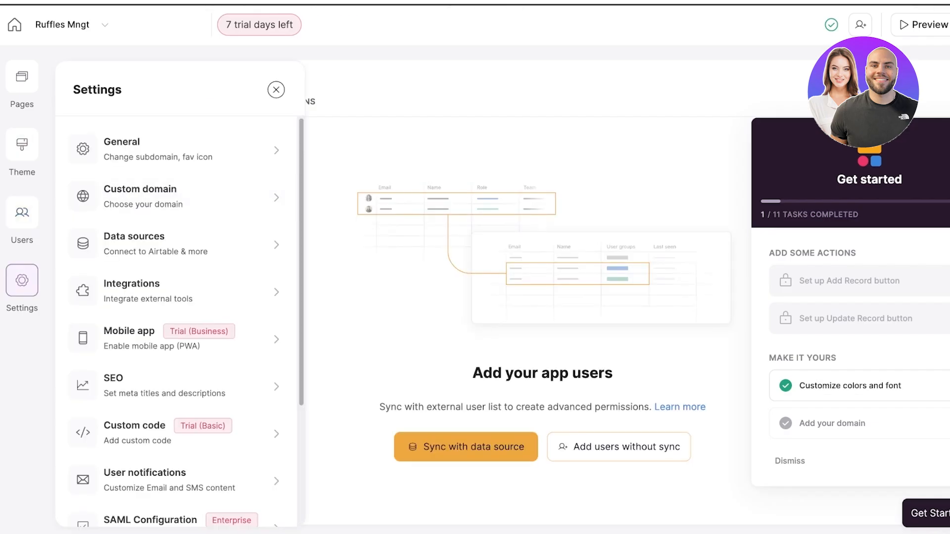
click(22, 145)
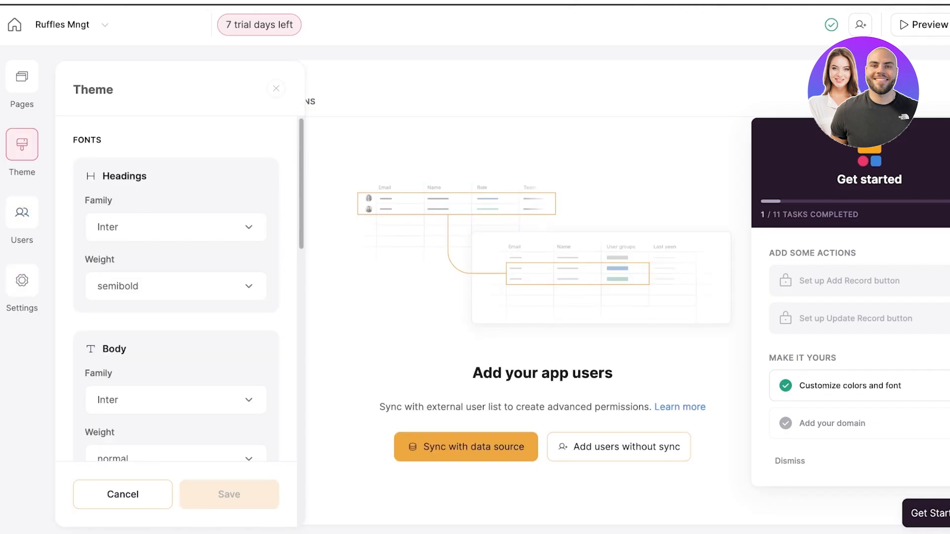
click(176, 227)
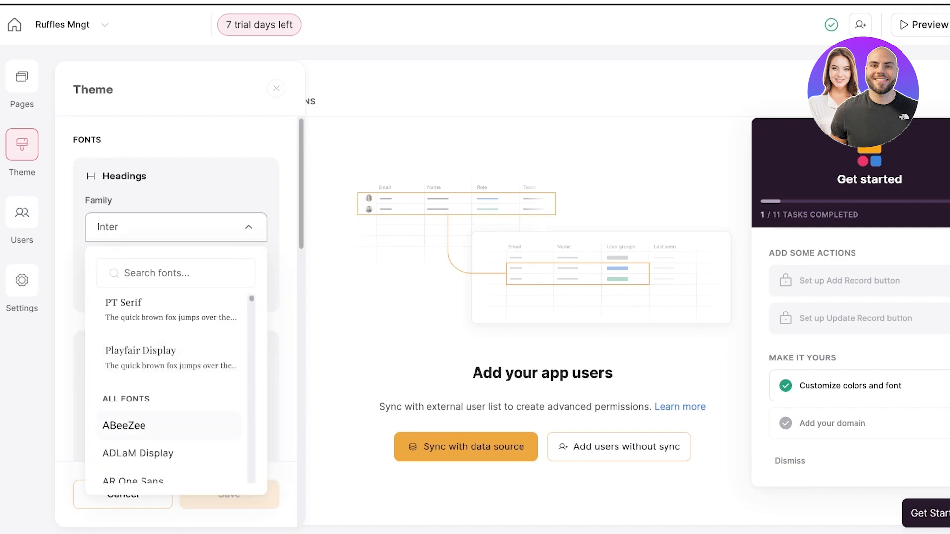
scroll(168, 391, down, 4)
click(169, 354)
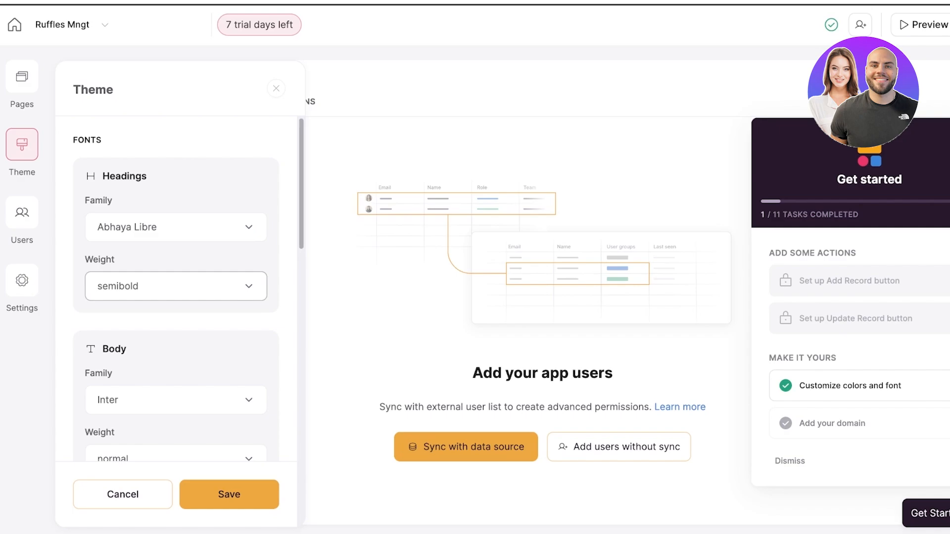
click(176, 287)
click(176, 287)
Set the theme's body font family to Abhaya Libre.
scroll(176, 316, down, 8)
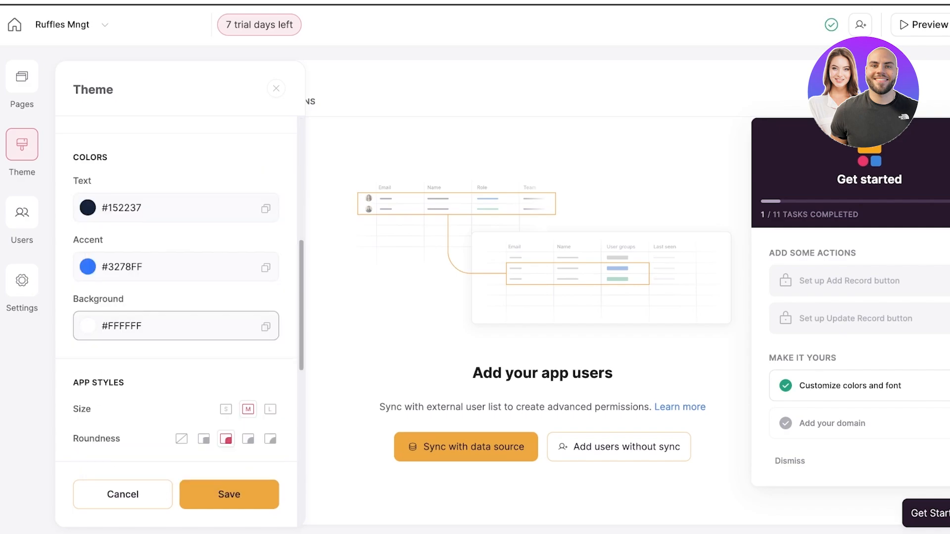
scroll(175, 316, up, 4)
click(176, 209)
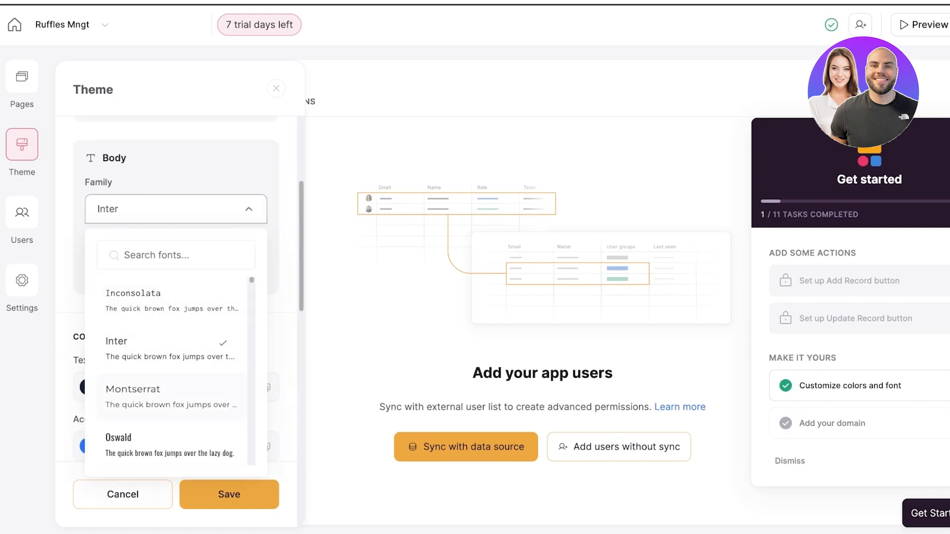
scroll(168, 376, down, 5)
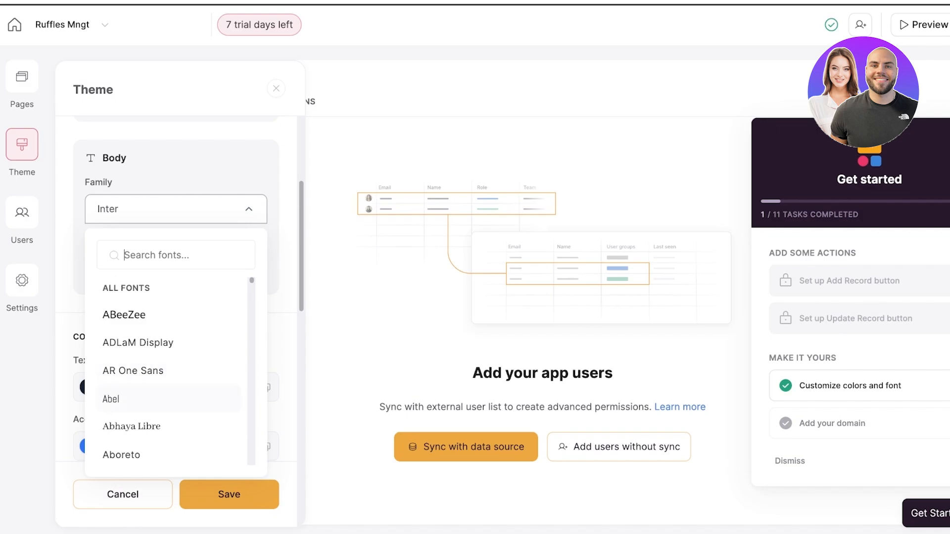
click(131, 426)
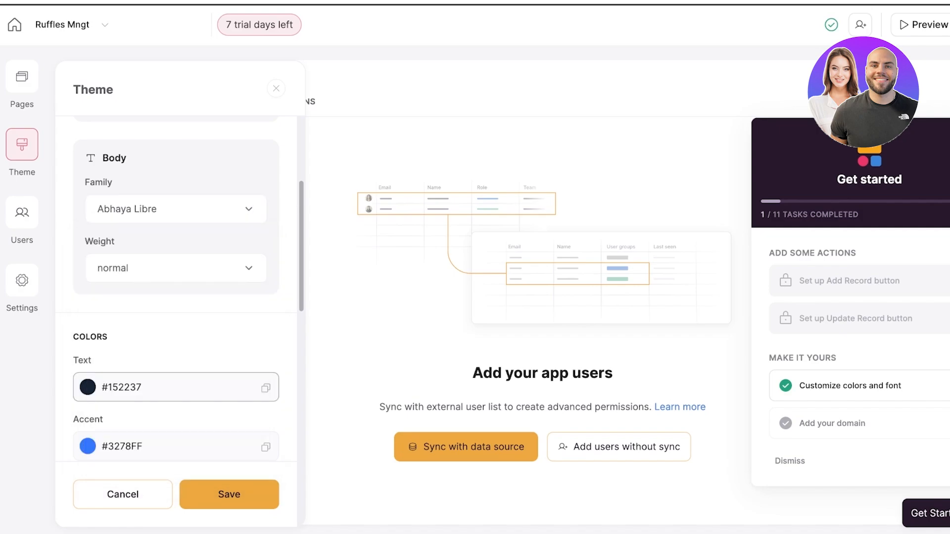
Change the theme's accent color to the magenta #D01B8F.
scroll(148, 386, down, 4)
click(88, 263)
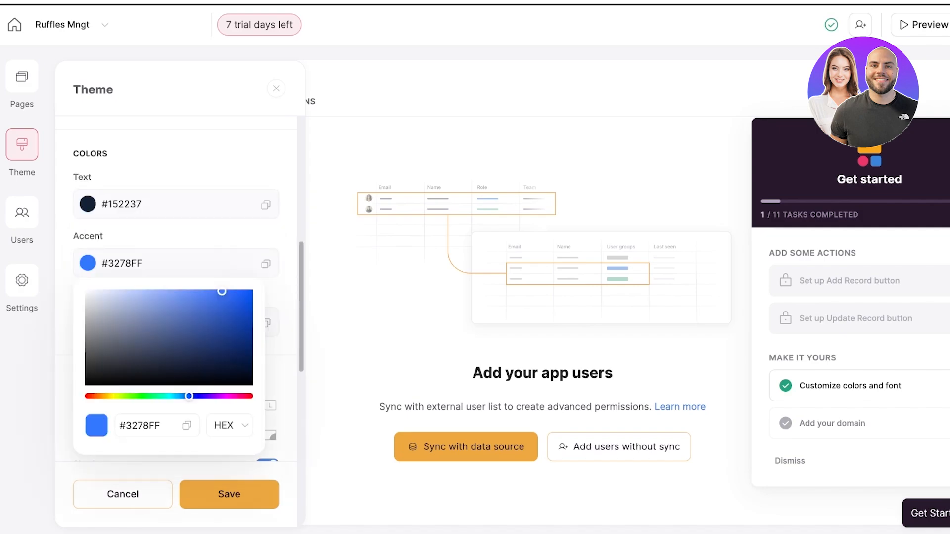
drag(188, 395, 228, 396)
mouse_move(221, 291)
mouse_down()
mouse_move(210, 355)
mouse_move(223, 316)
mouse_up()
mouse_move(227, 396)
mouse_down()
mouse_move(244, 396)
mouse_move(236, 396)
mouse_up()
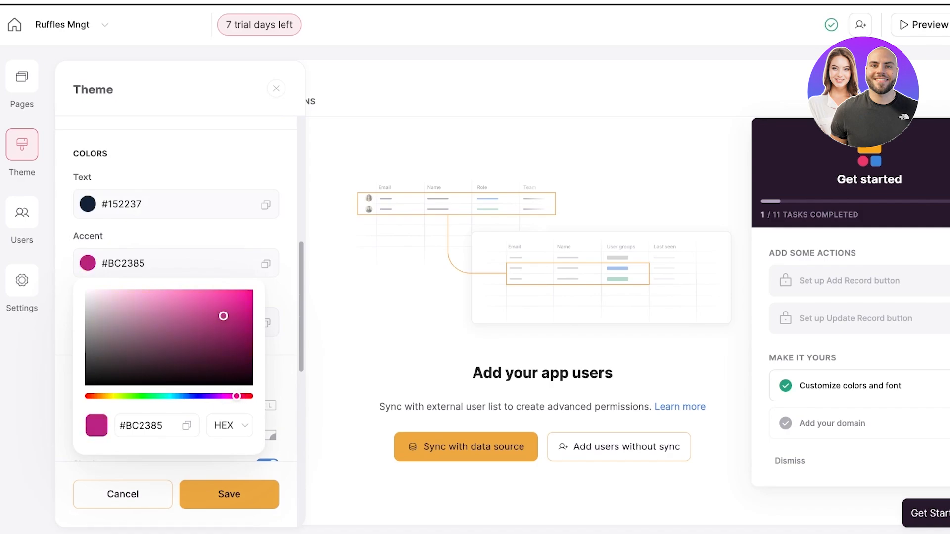
click(232, 308)
key(Escape)
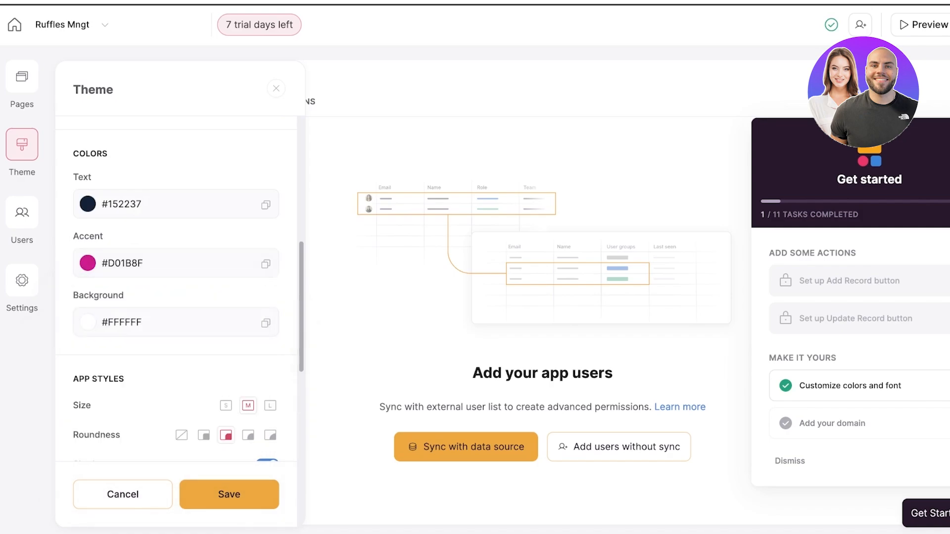
Look over the remaining app style settings and save the theme changes.
scroll(176, 297, down, 2)
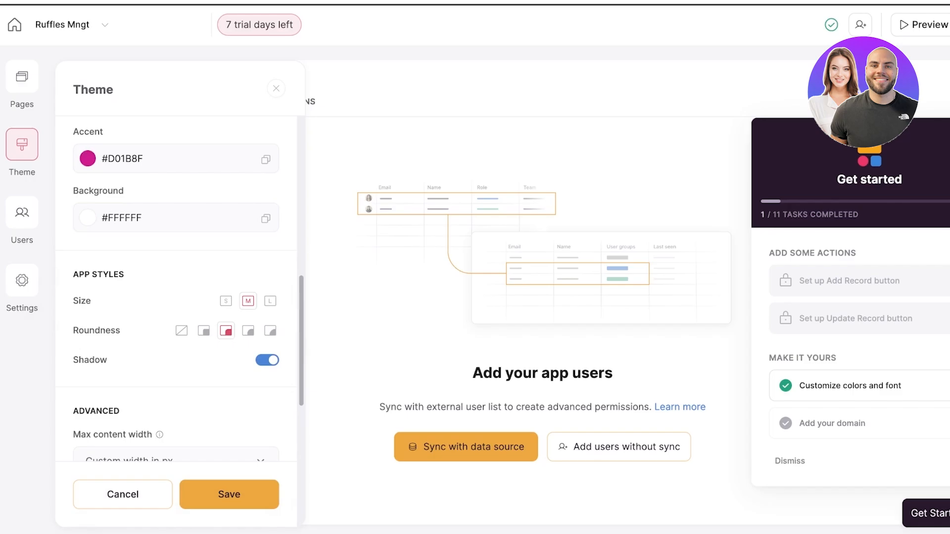
scroll(176, 297, down, 7)
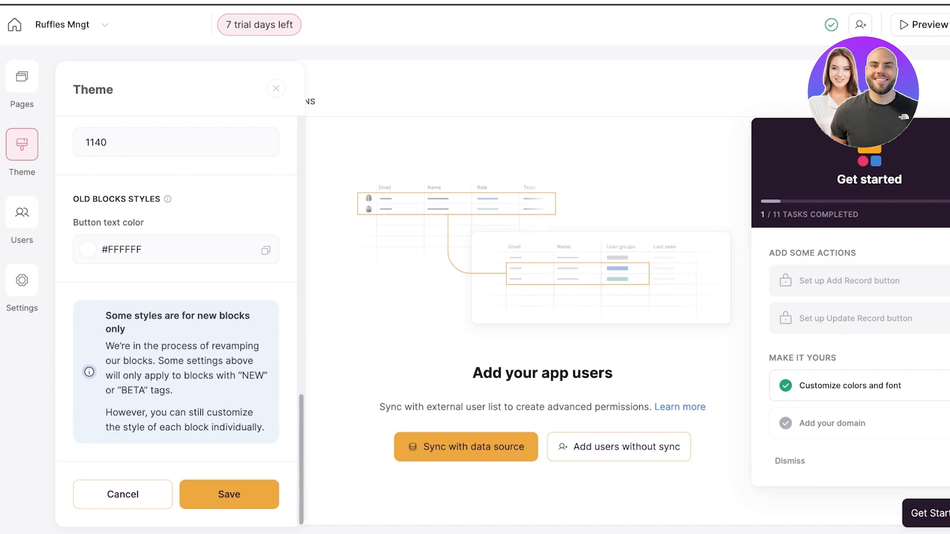
click(229, 495)
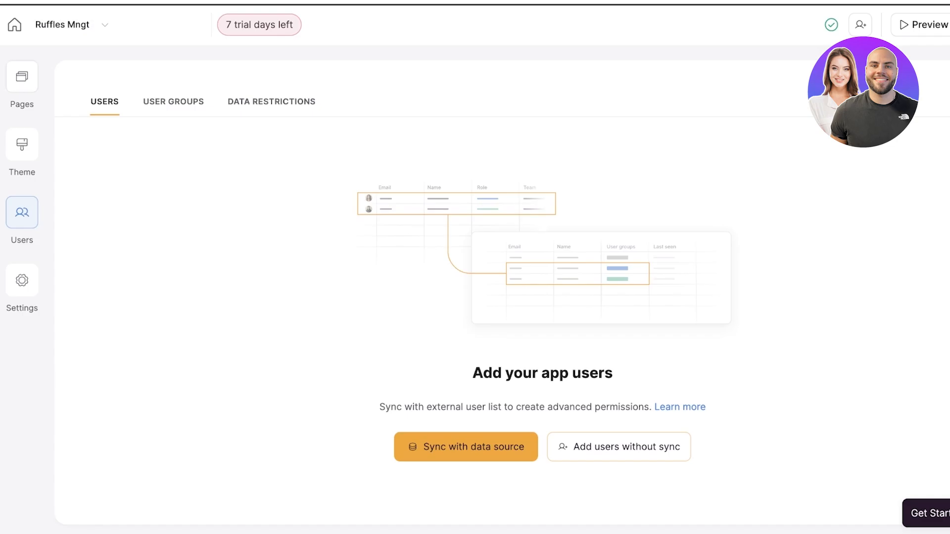
Open the Home page and replace the logo in its upper header with the first image in My Assets.
click(22, 77)
click(124, 236)
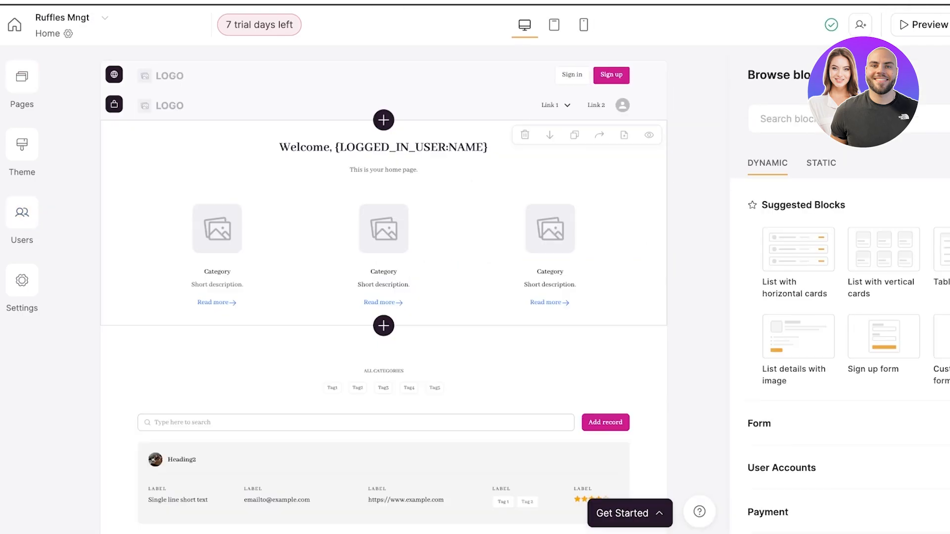
click(169, 75)
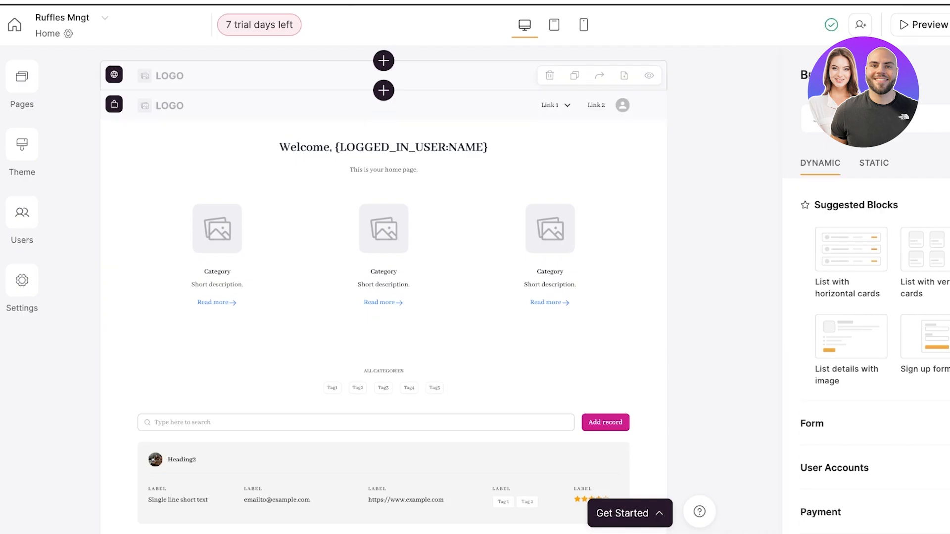
click(789, 260)
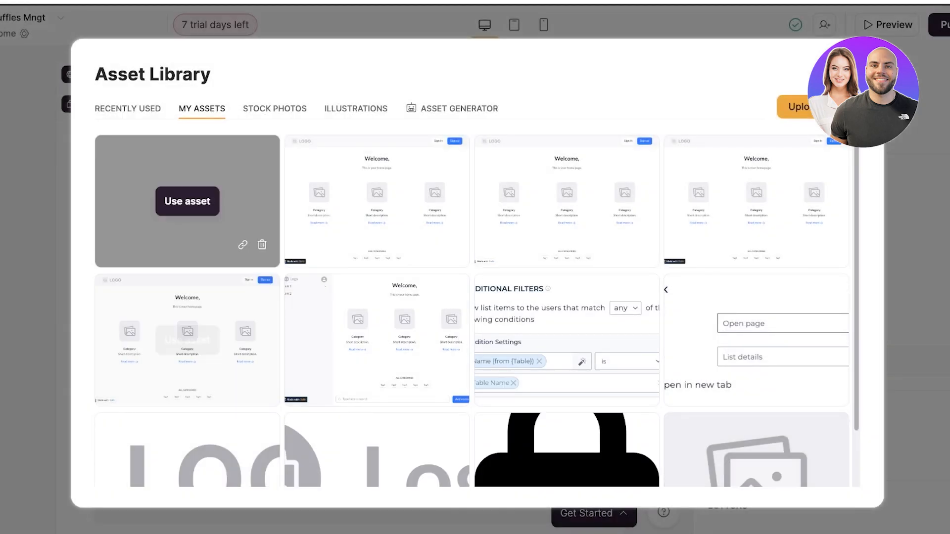
click(187, 202)
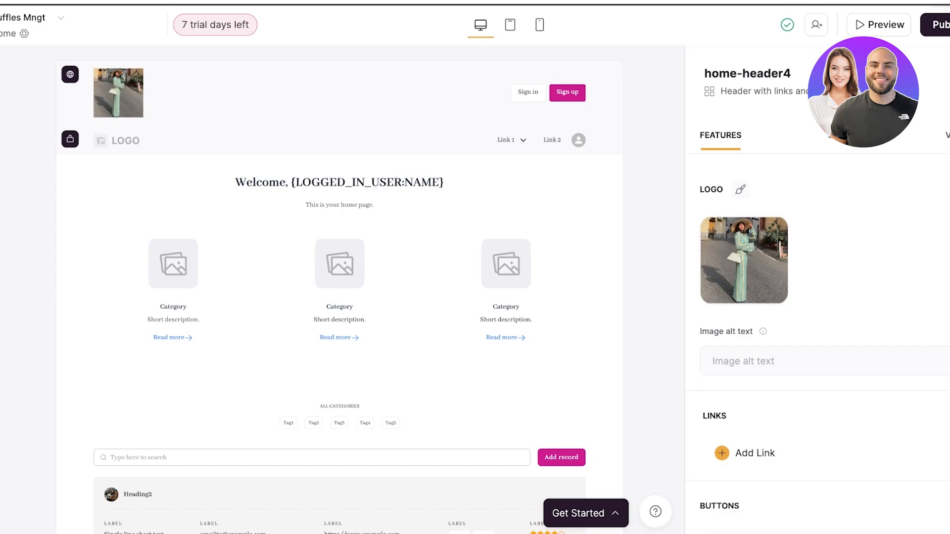
Remove the logged-in user name placeholder from the title of the Home page's feature grid.
click(339, 223)
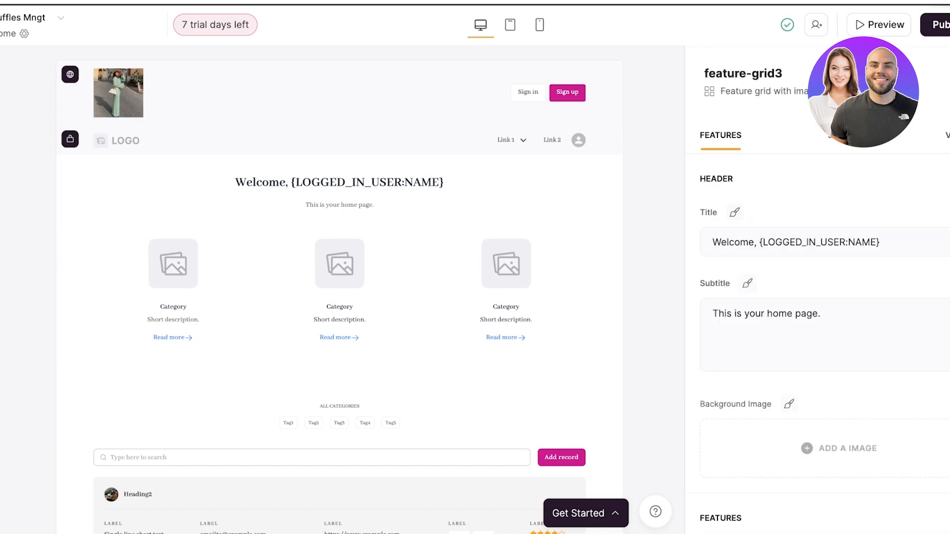
click(712, 242)
triple_click(713, 242)
click(713, 242)
drag(881, 242, 763, 242)
key(BackSpace)
key(BackSpace)
text(A)
Shorten the feature grid's title to "Welcome", leaving no comma or braces after it.
key(BackSpace)
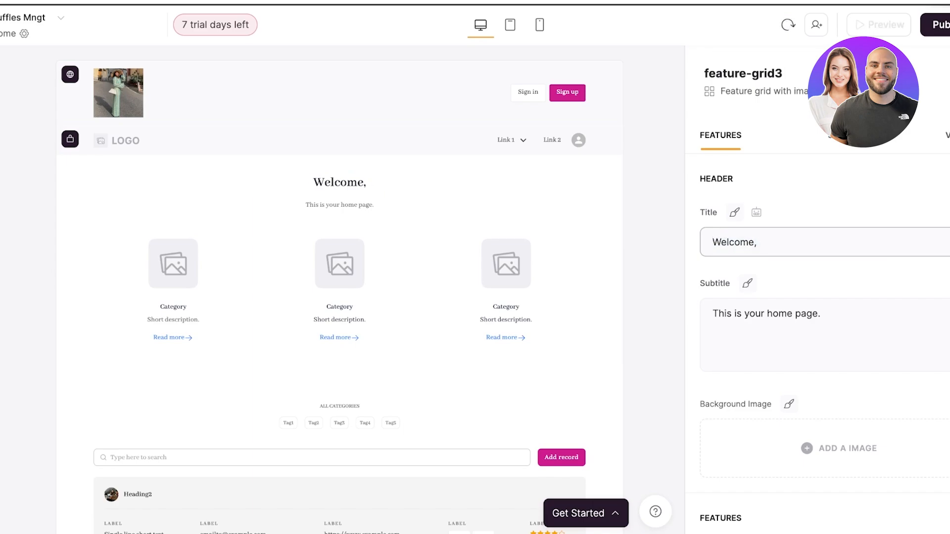
key(BackSpace)
key(BackSpace)
text(, { })
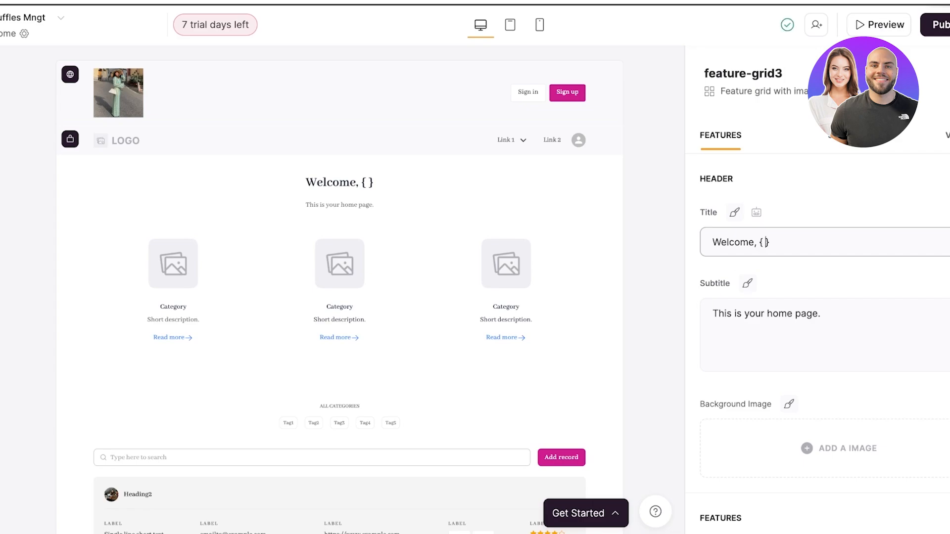
drag(770, 242, 759, 242)
key(BackSpace)
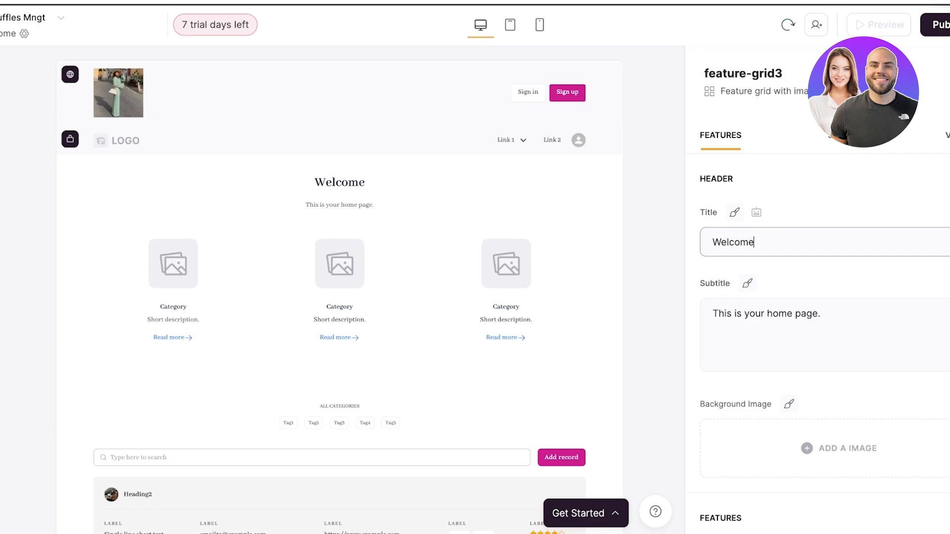
Replace the feature grid's subtitle with "Welcome to the world of ruffles".
click(767, 313)
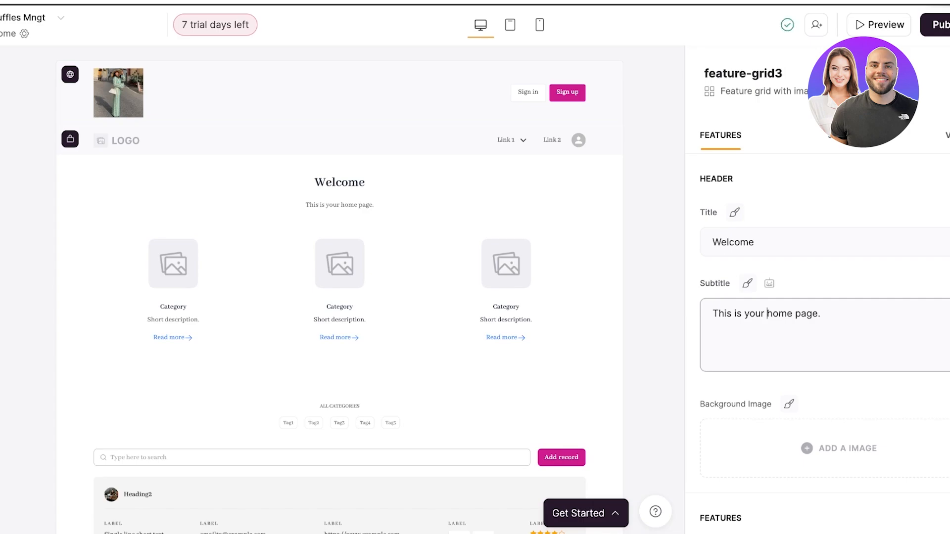
key(ctrl+a)
text(Welcome )
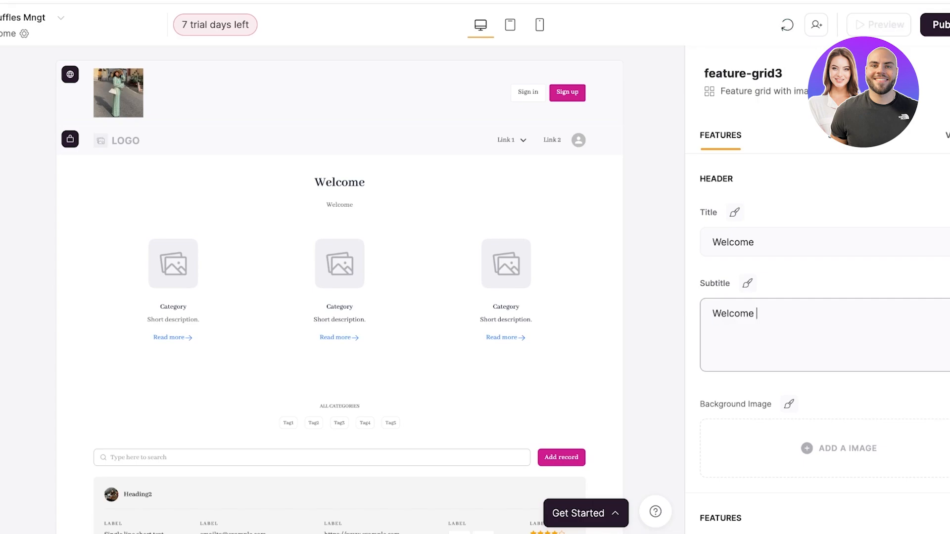
text(to the world )
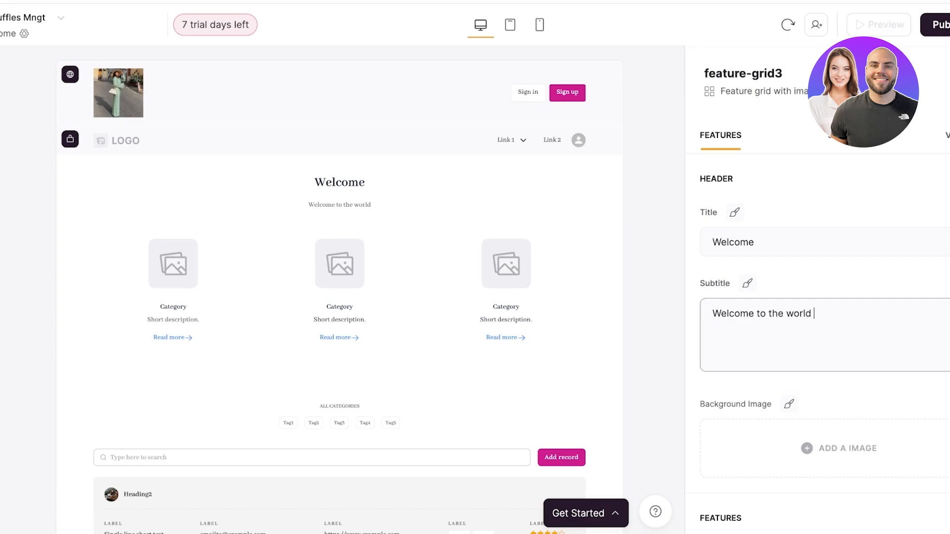
text(of ruffles)
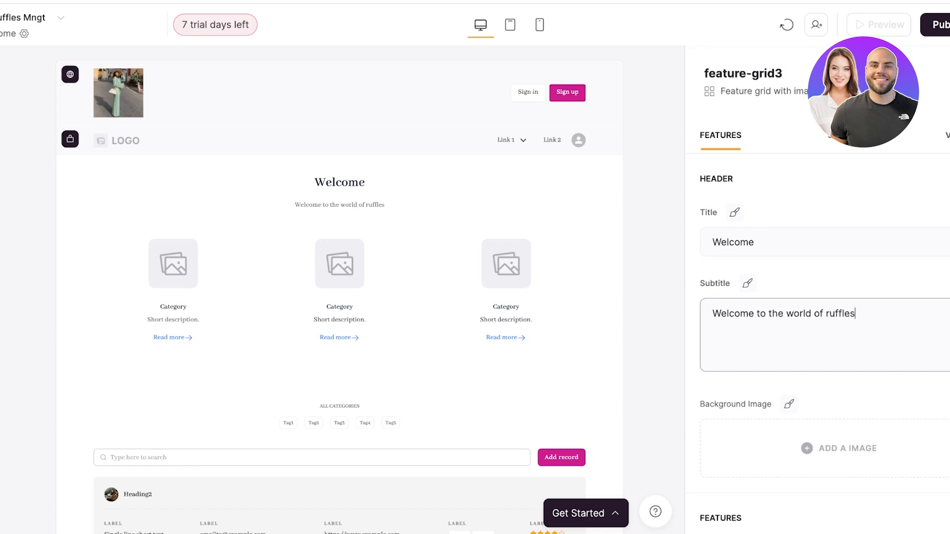
Delete all three category features from the Home page's feature grid.
scroll(339, 297, down, 1)
scroll(838, 436, down, 5)
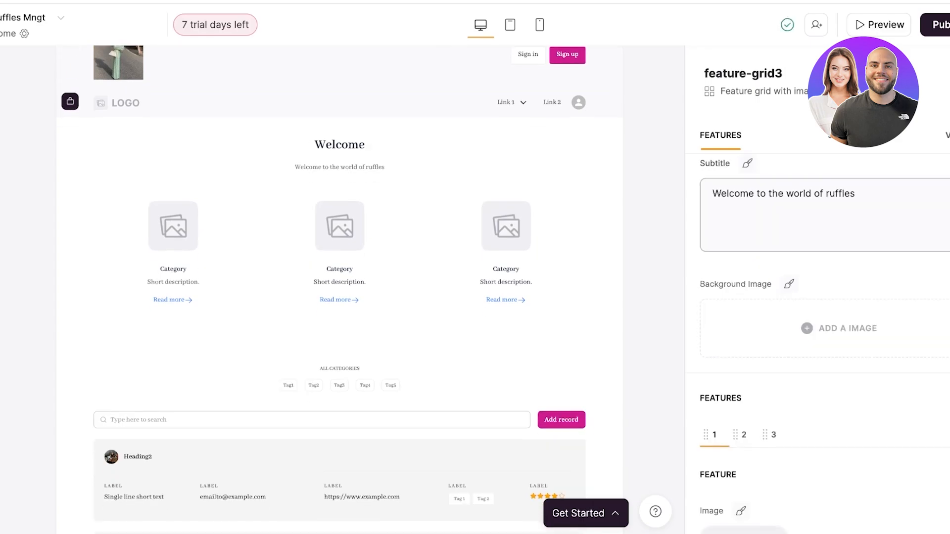
scroll(822, 342, down, 8)
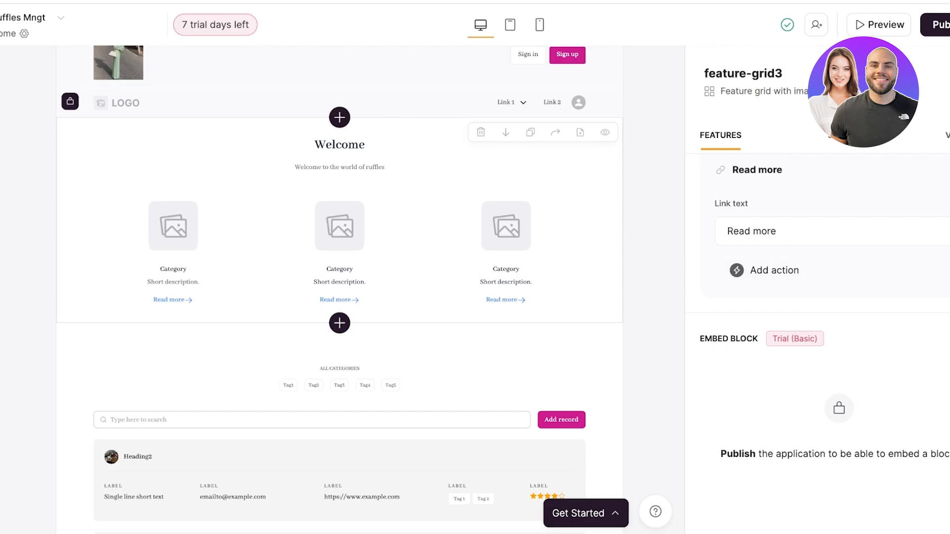
scroll(821, 341, up, 5)
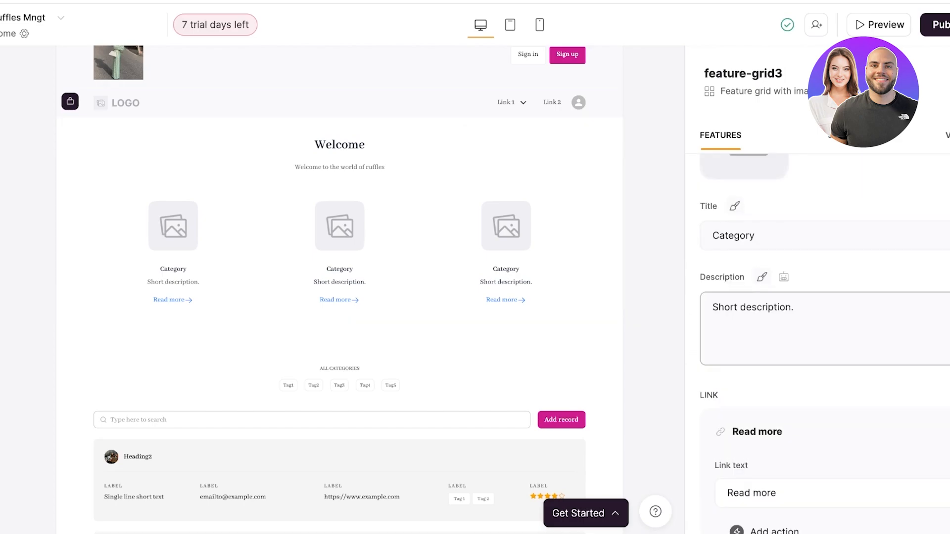
scroll(822, 342, down, 6)
scroll(822, 341, up, 7)
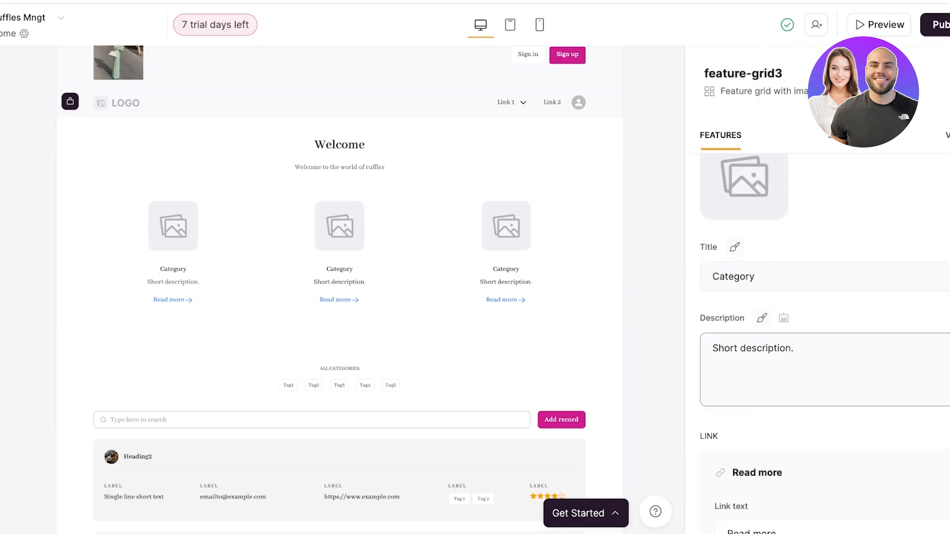
scroll(821, 341, up, 3)
click(946, 243)
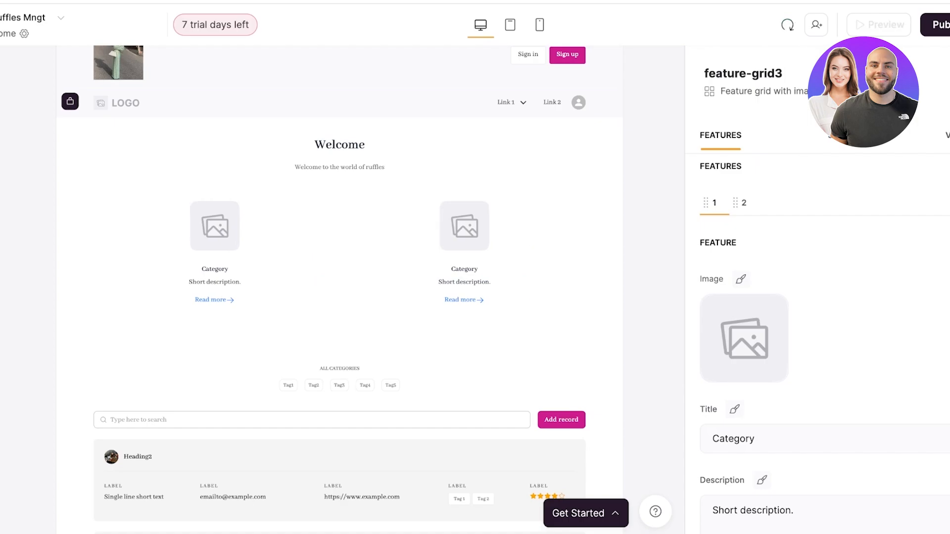
click(947, 242)
click(946, 243)
scroll(748, 277, up, 1)
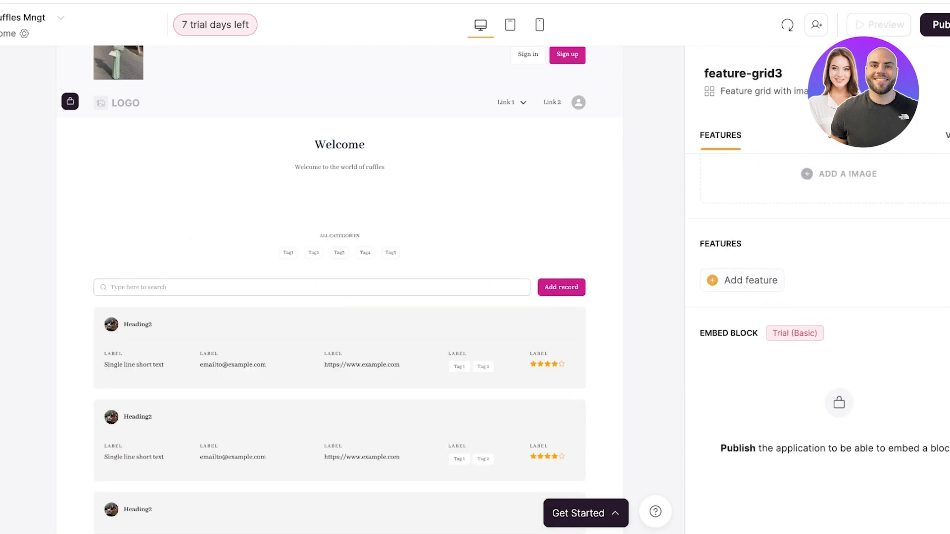
Try adding a new feature to the emptied feature grid, and delete it again.
click(744, 280)
scroll(747, 395, down, 1)
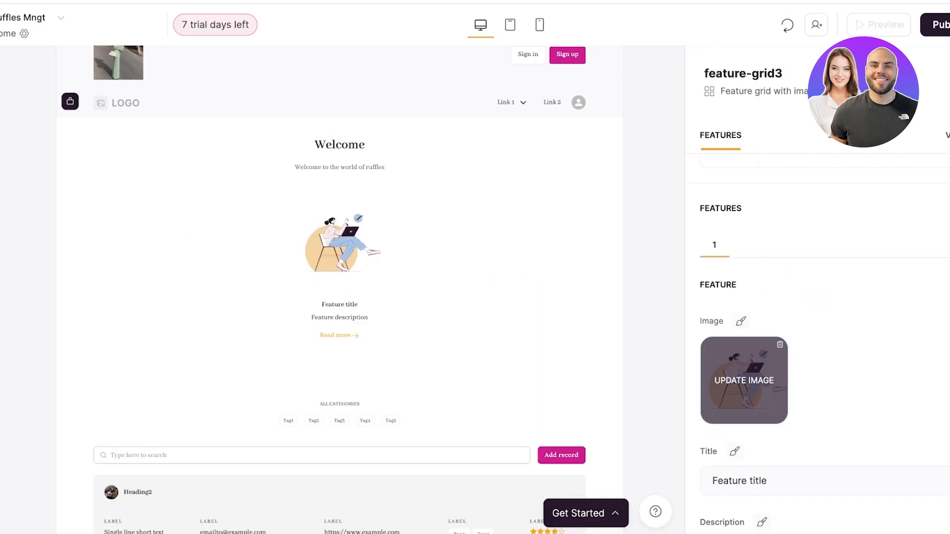
scroll(744, 381, down, 3)
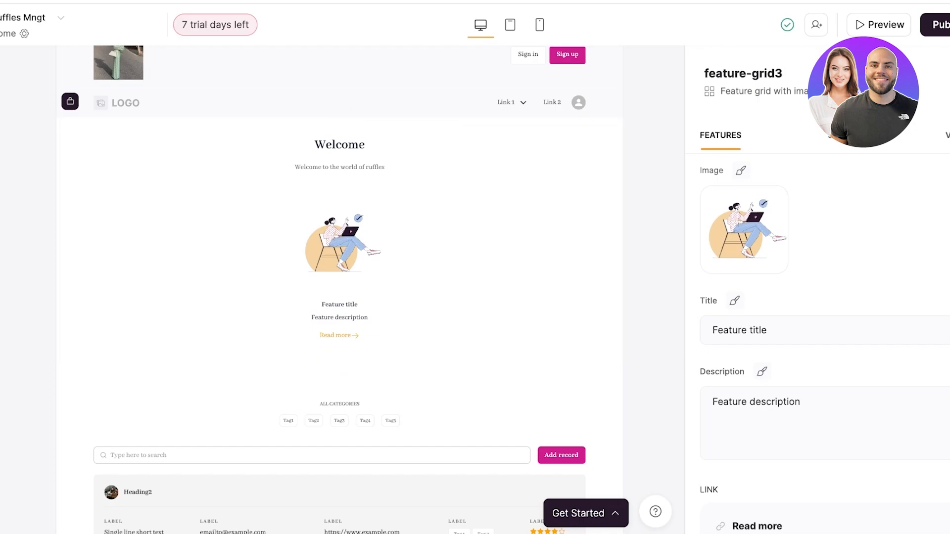
scroll(817, 341, up, 3)
click(946, 297)
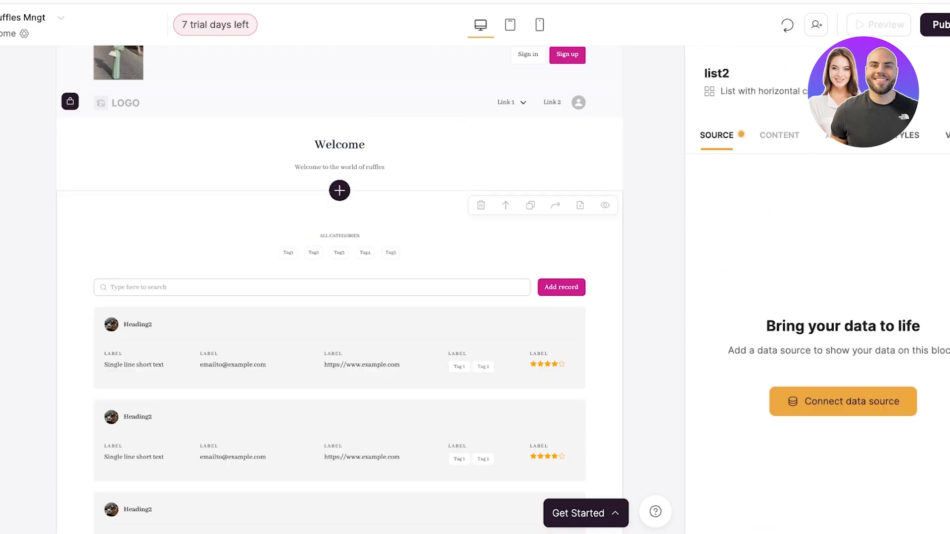
Copy the application's subdomain address and publish the application.
scroll(340, 290, down, 2)
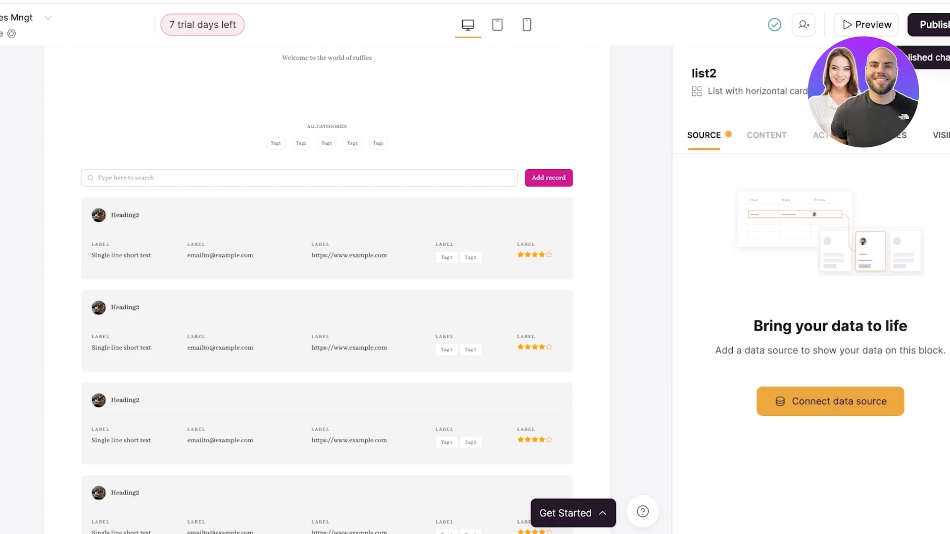
click(946, 24)
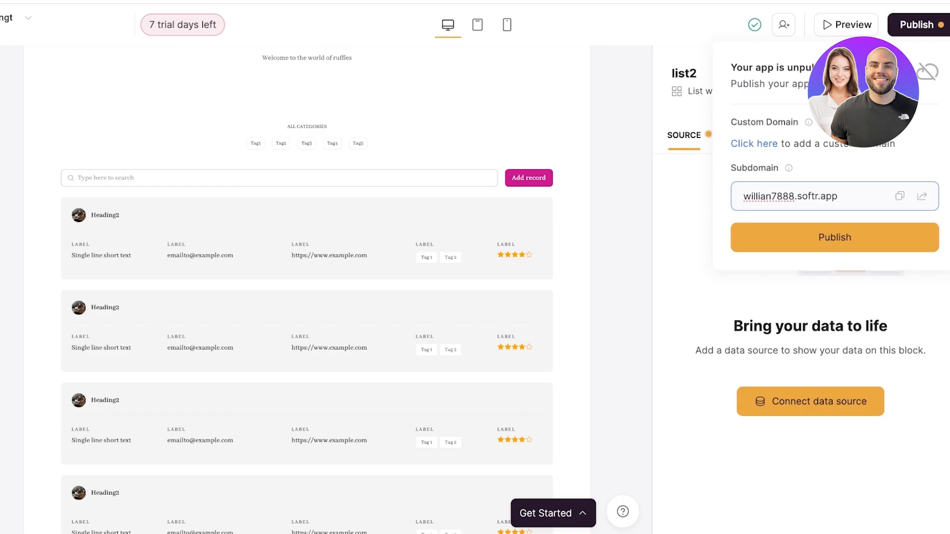
click(900, 196)
click(834, 237)
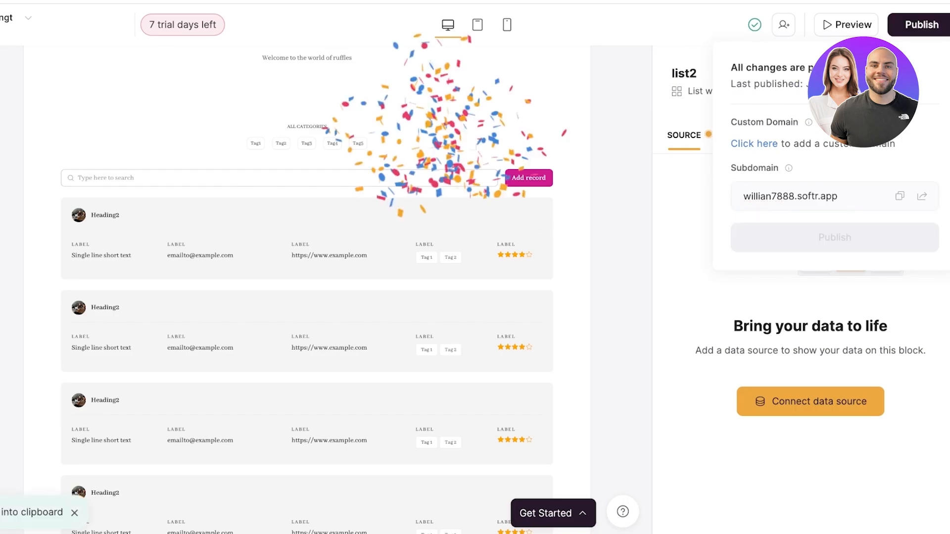